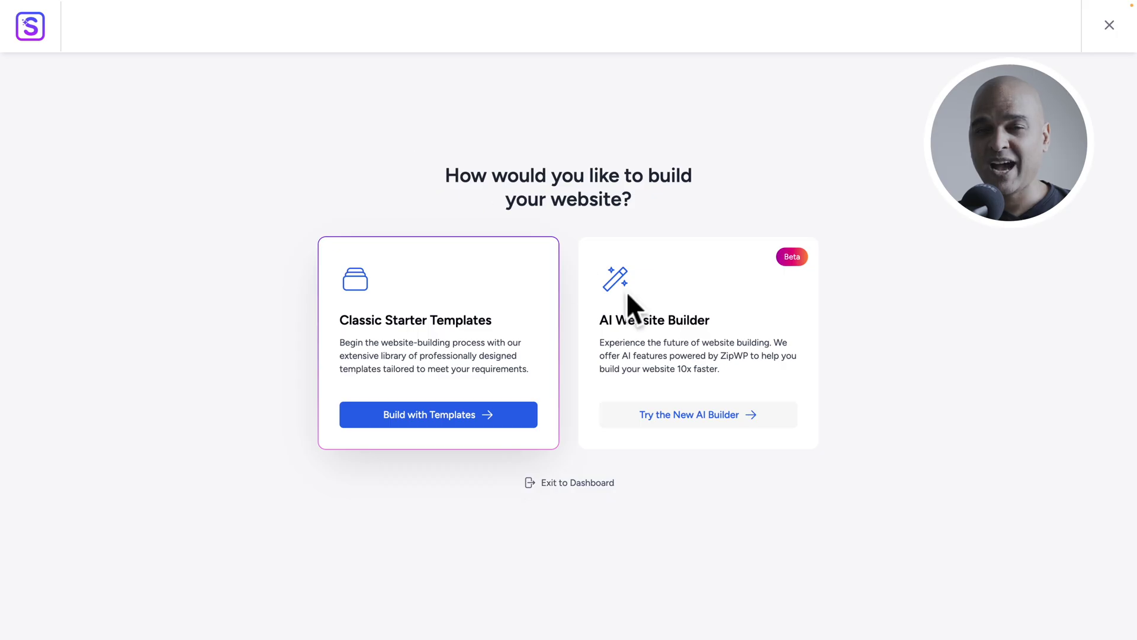
# Step: Import the Love Nature Elementor starter template with no logo and default colours and fonts
pyautogui.click(448, 417)
pyautogui.click(568, 356)
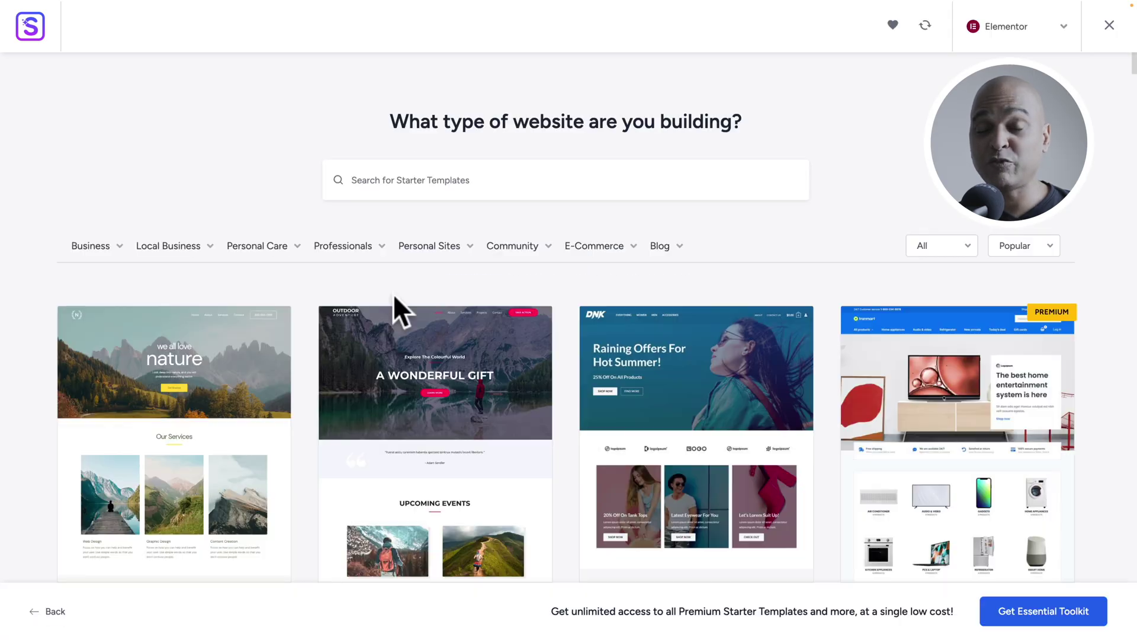
pyautogui.click(223, 402)
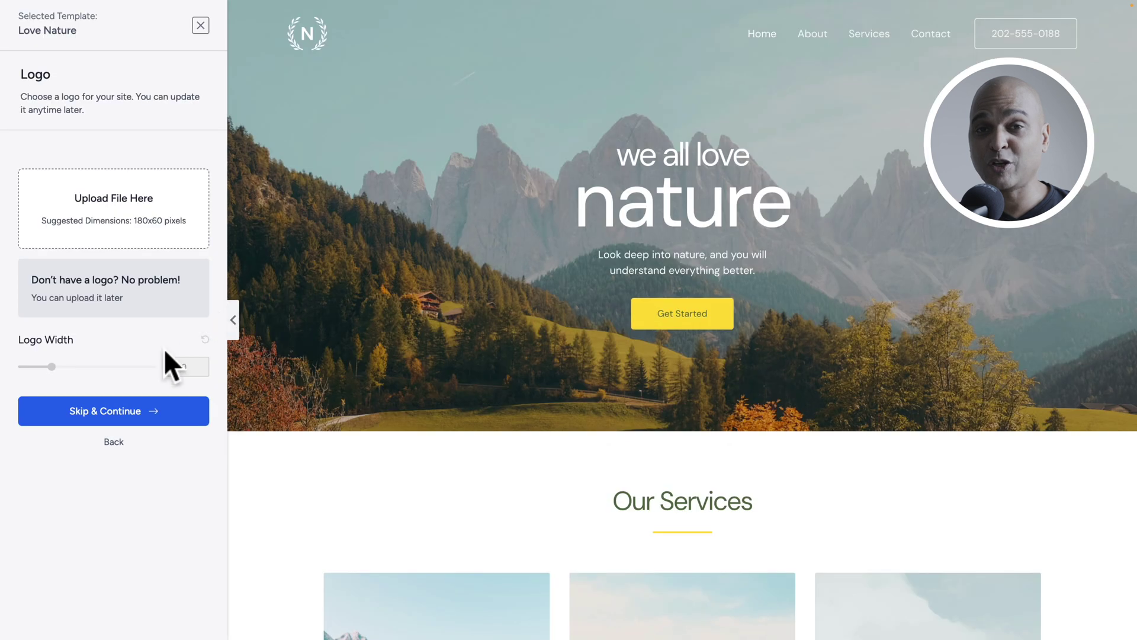
pyautogui.click(121, 413)
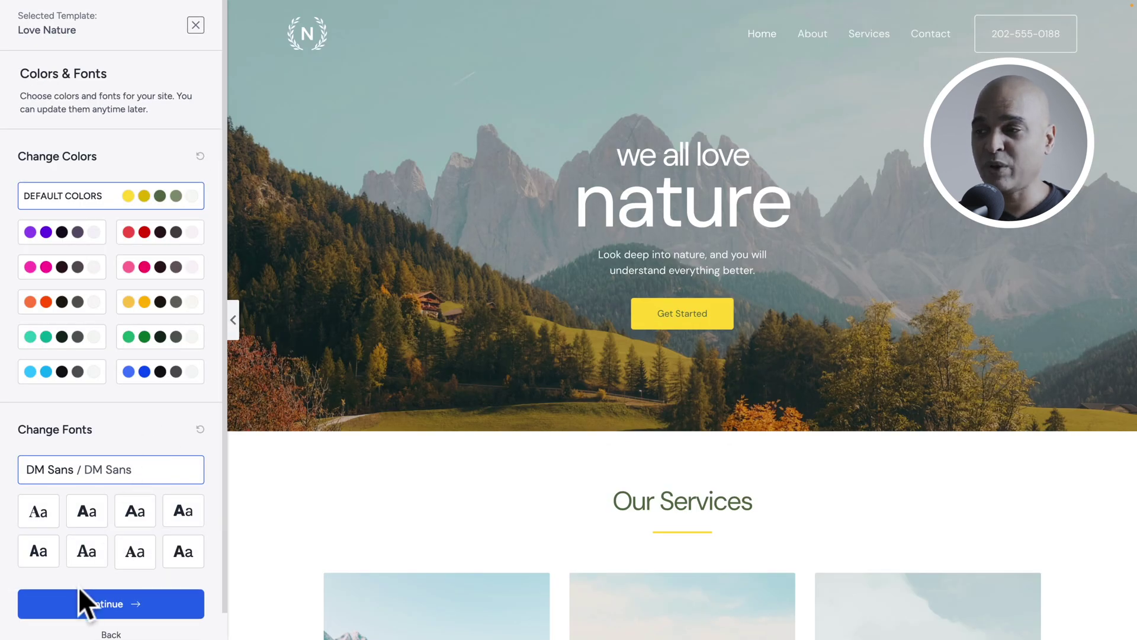
pyautogui.click(83, 603)
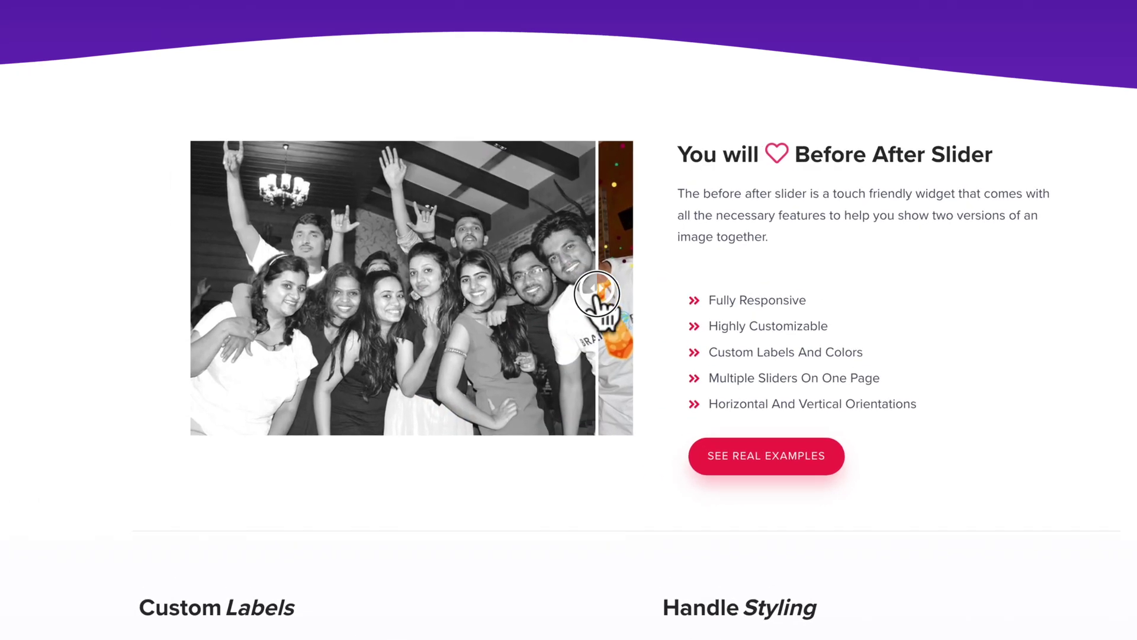
# Step: Browse the Ultimate Addons demos, trying the before/after slider and scrolling through section and team blocks
pyautogui.moveTo(604, 317); pyautogui.dragTo(172, 332)
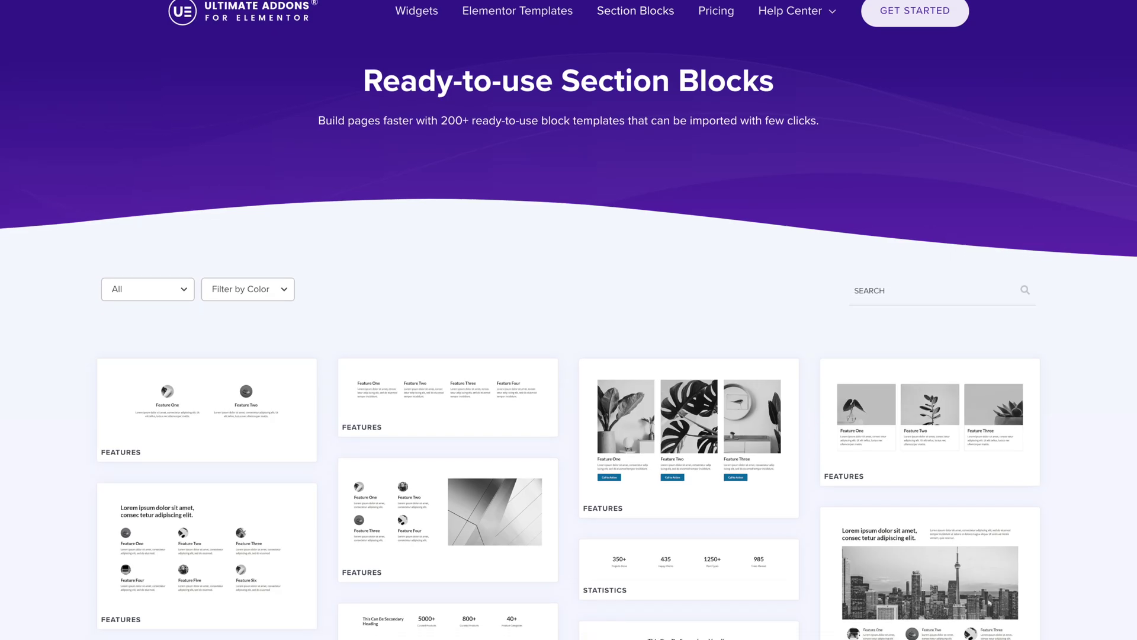
pyautogui.scroll(-4, 569, 319)
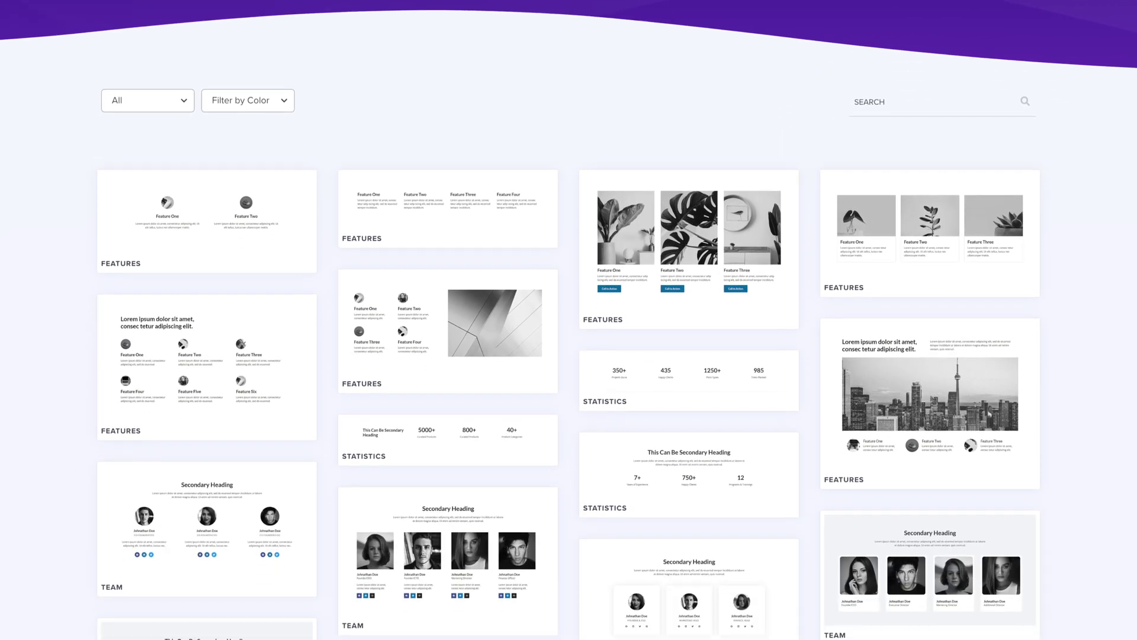
pyautogui.scroll(-1, 569, 319)
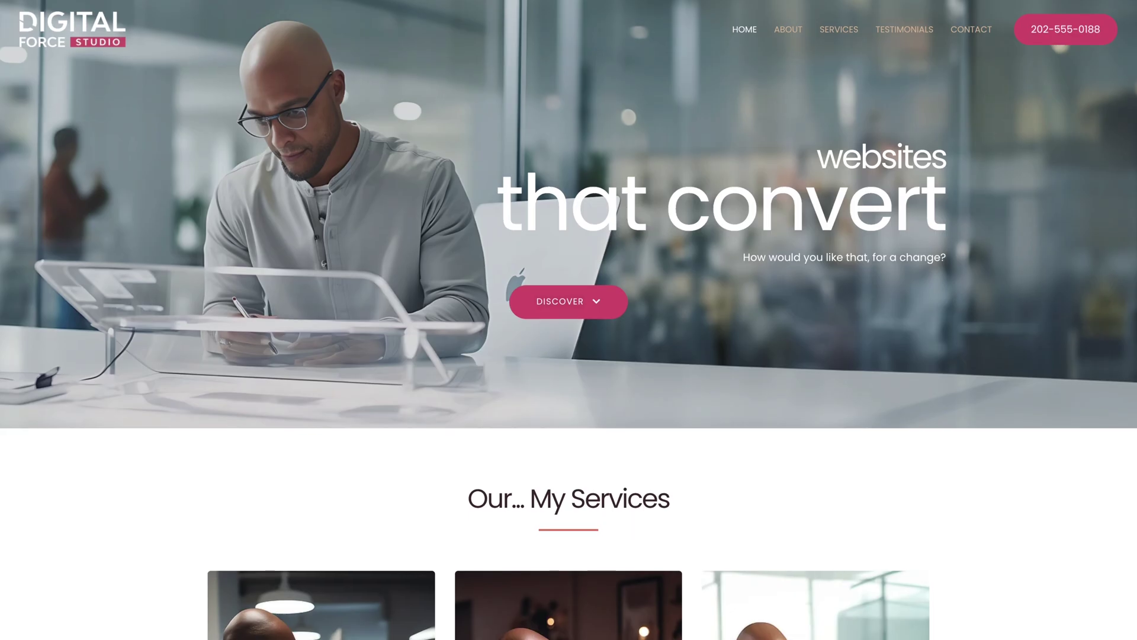
pyautogui.scroll(-1, 568, 320)
pyautogui.scroll(-4, 569, 320)
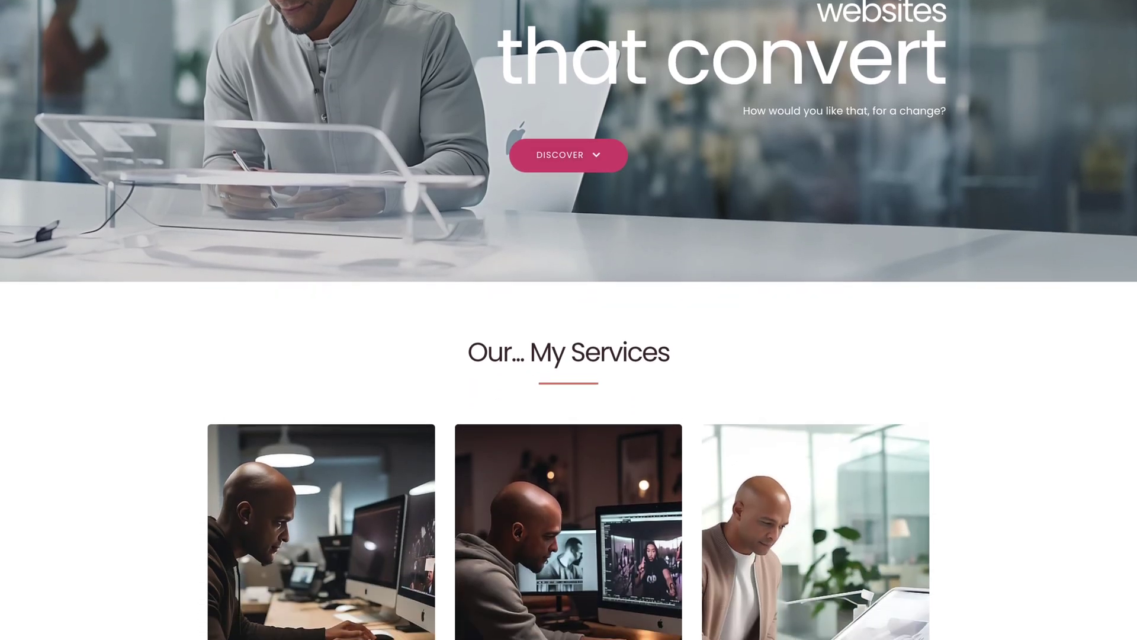
pyautogui.scroll(-1, 568, 320)
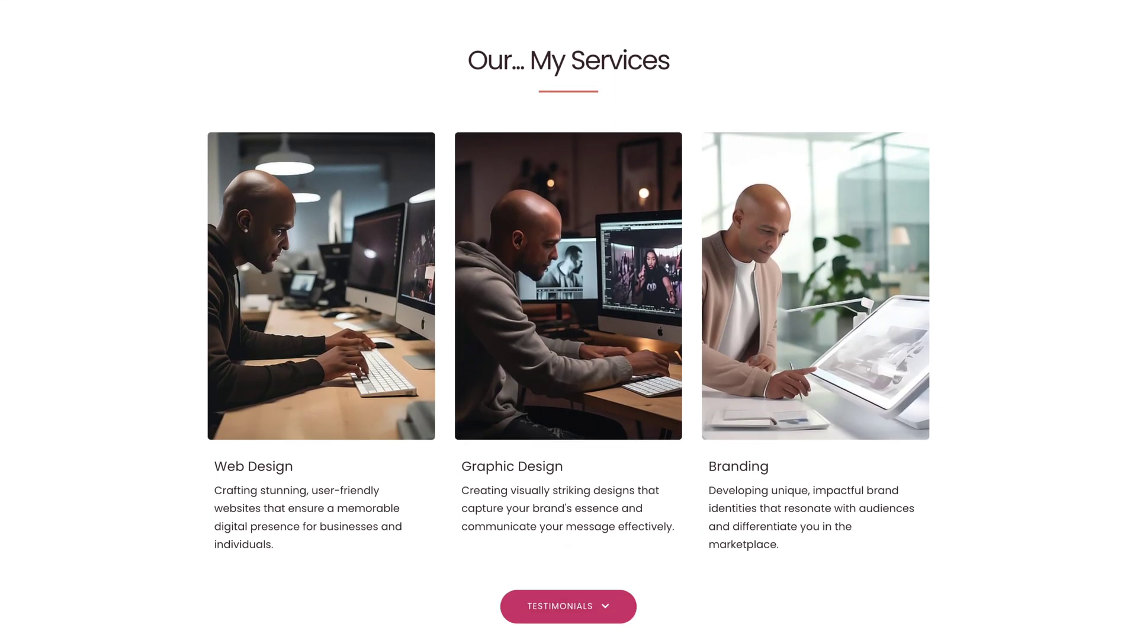
pyautogui.scroll(-5, 568, 320)
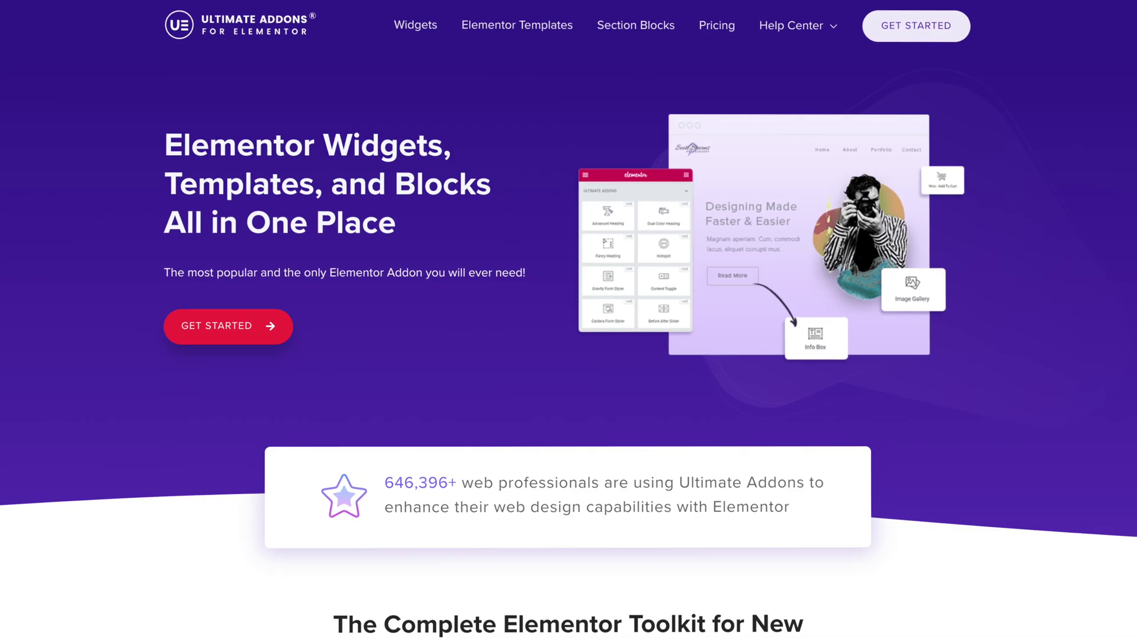
pyautogui.scroll(-3, 569, 320)
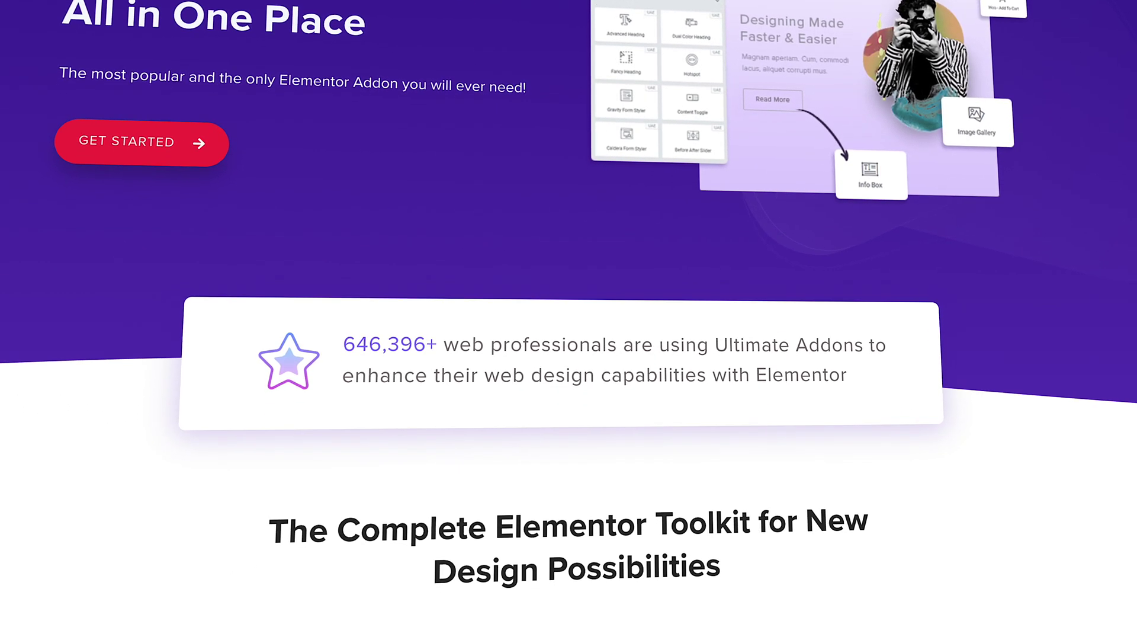
pyautogui.scroll(-6, 569, 319)
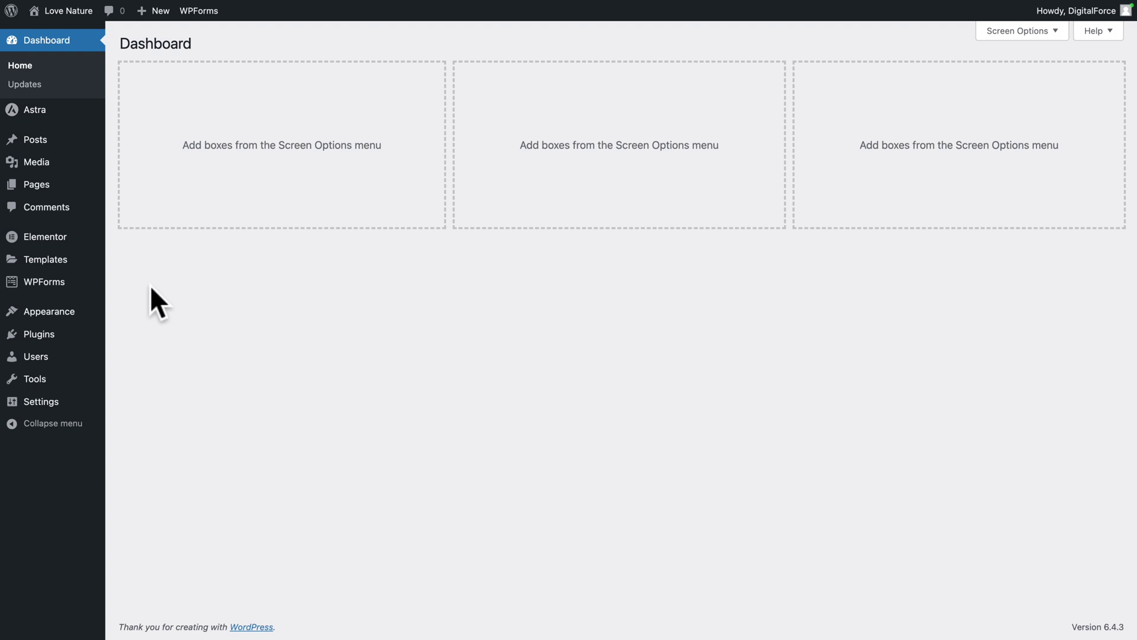
# Step: Open the Services page from the All Pages list in the Elementor editor
pyautogui.moveTo(42, 188)
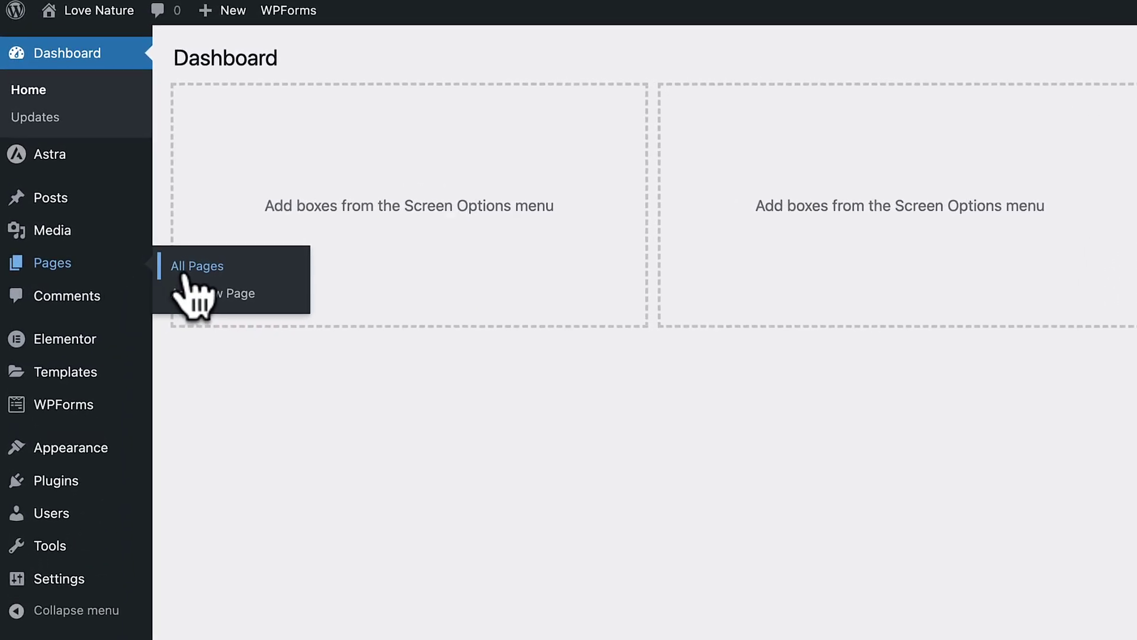
pyautogui.click(189, 268)
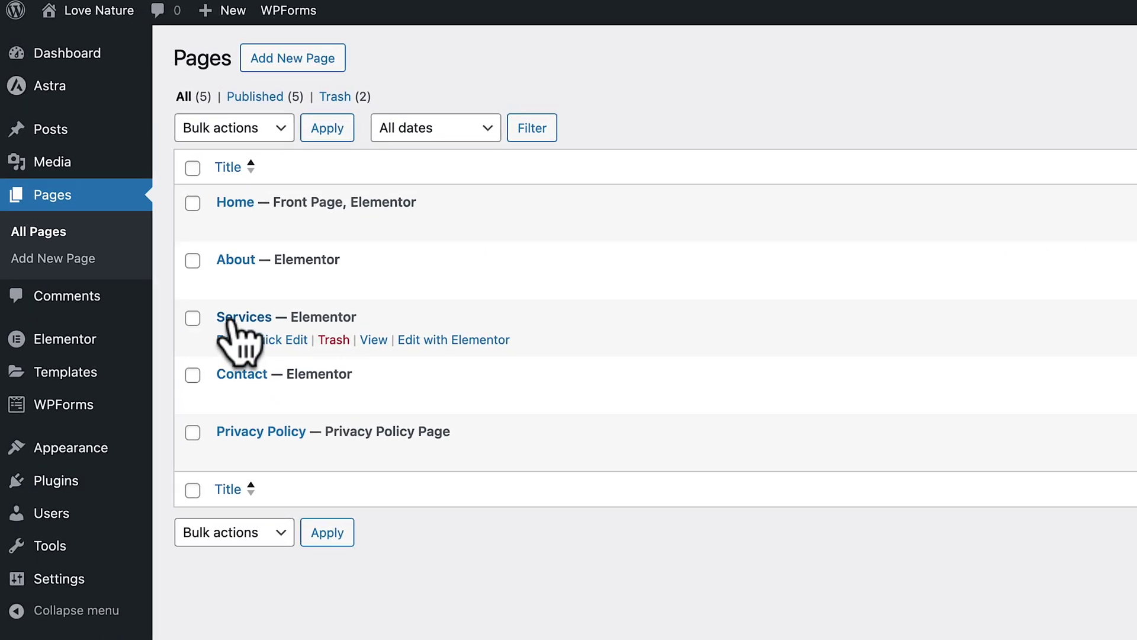
pyautogui.click(430, 340)
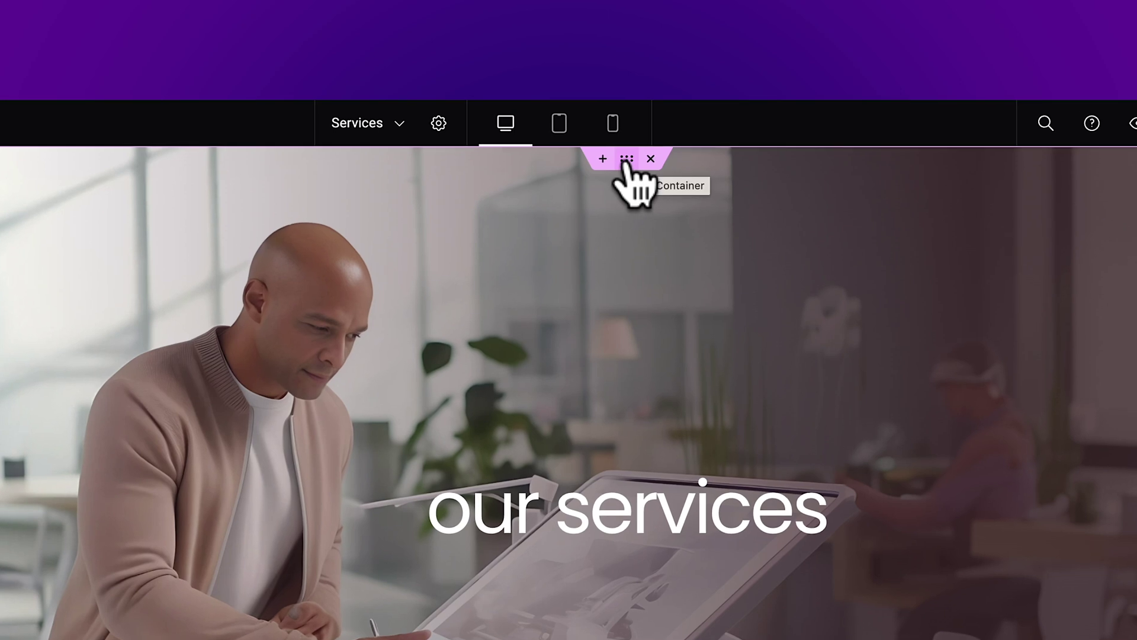
# Step: Copy the Services page's PAGE HEADER section from the Structure panel
pyautogui.click(626, 161)
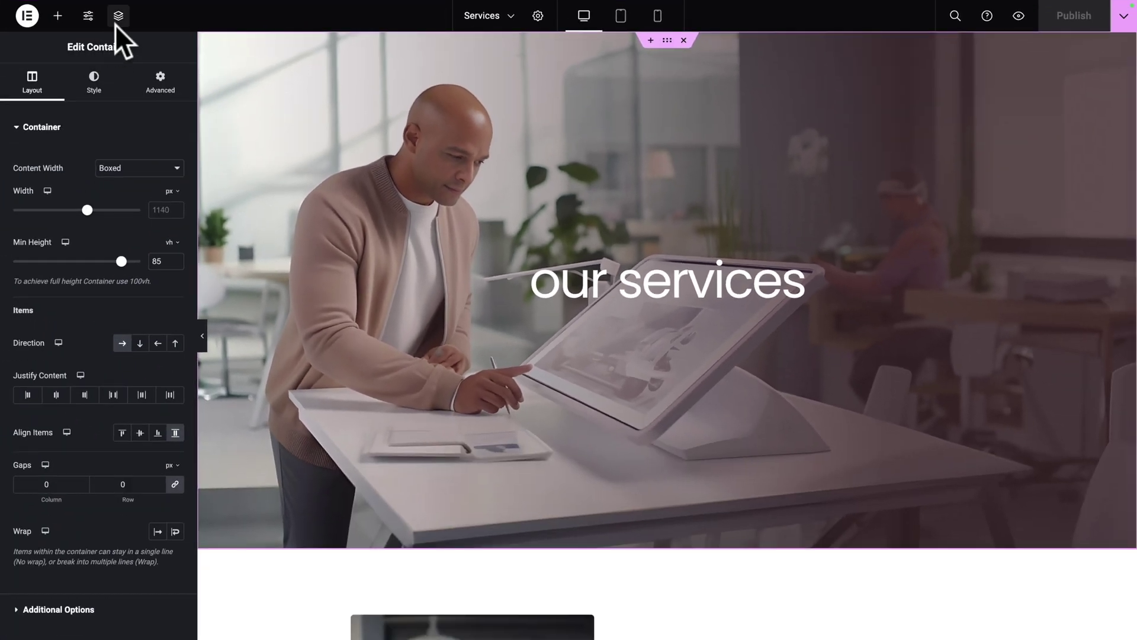
pyautogui.click(118, 18)
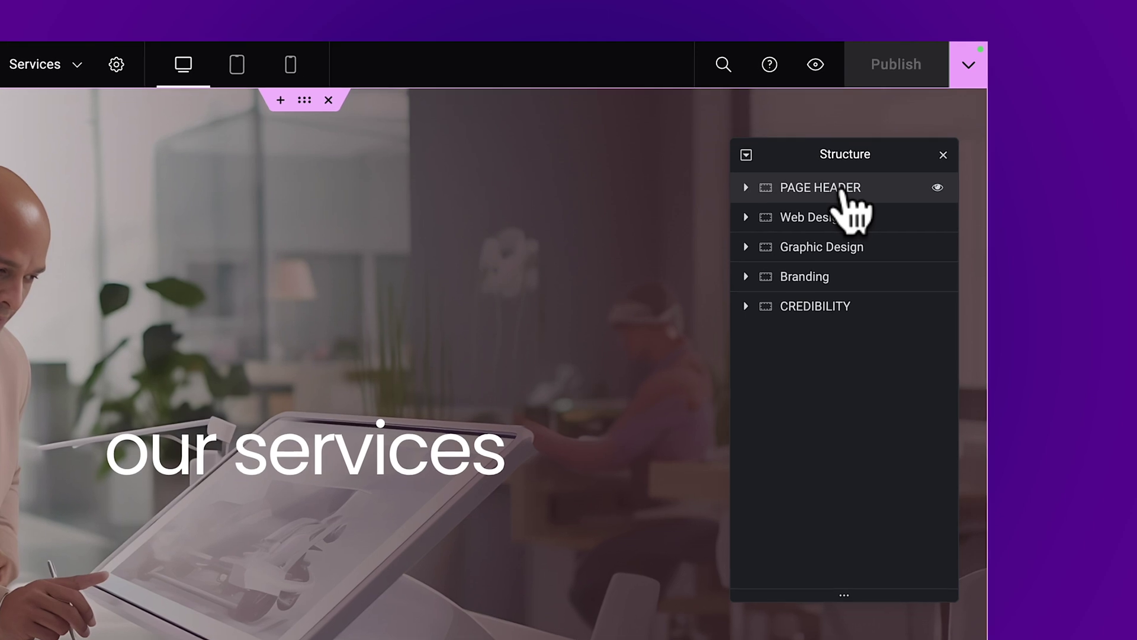
pyautogui.rightClick(1035, 101)
pyautogui.click(817, 323)
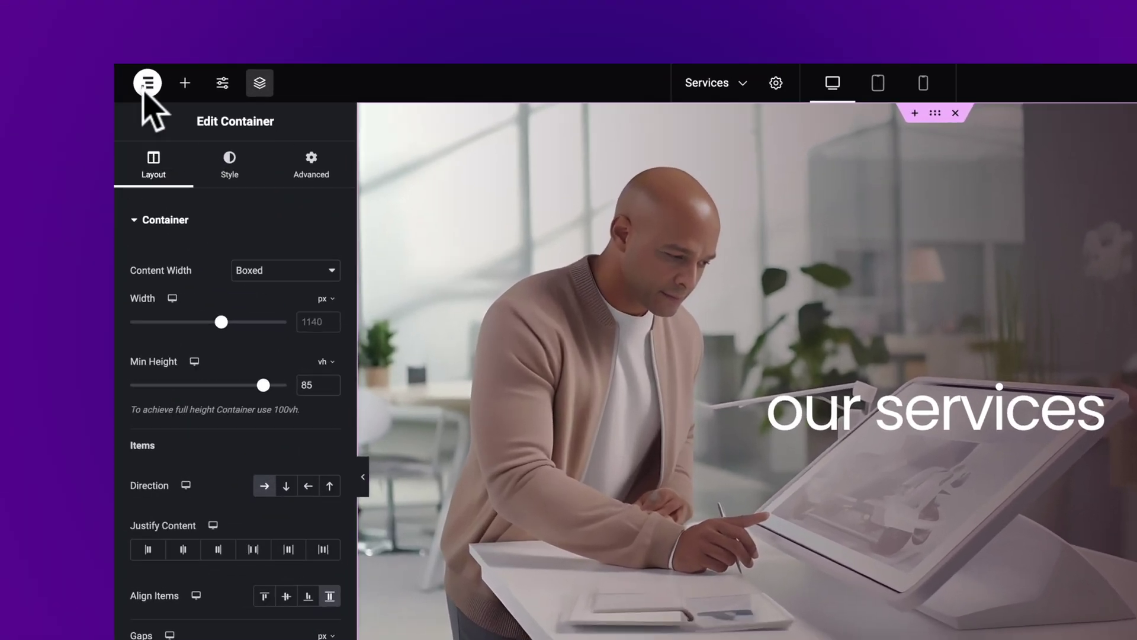
# Step: Exit Elementor to the WordPress pages list and open the Contact page in Elementor
pyautogui.click(27, 15)
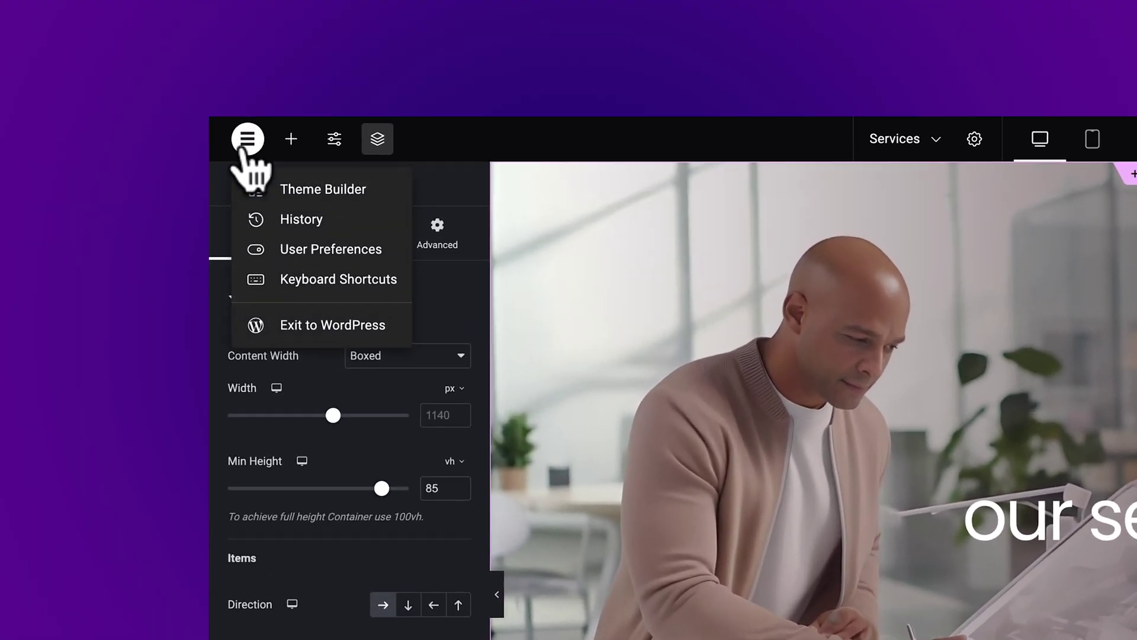
pyautogui.click(320, 338)
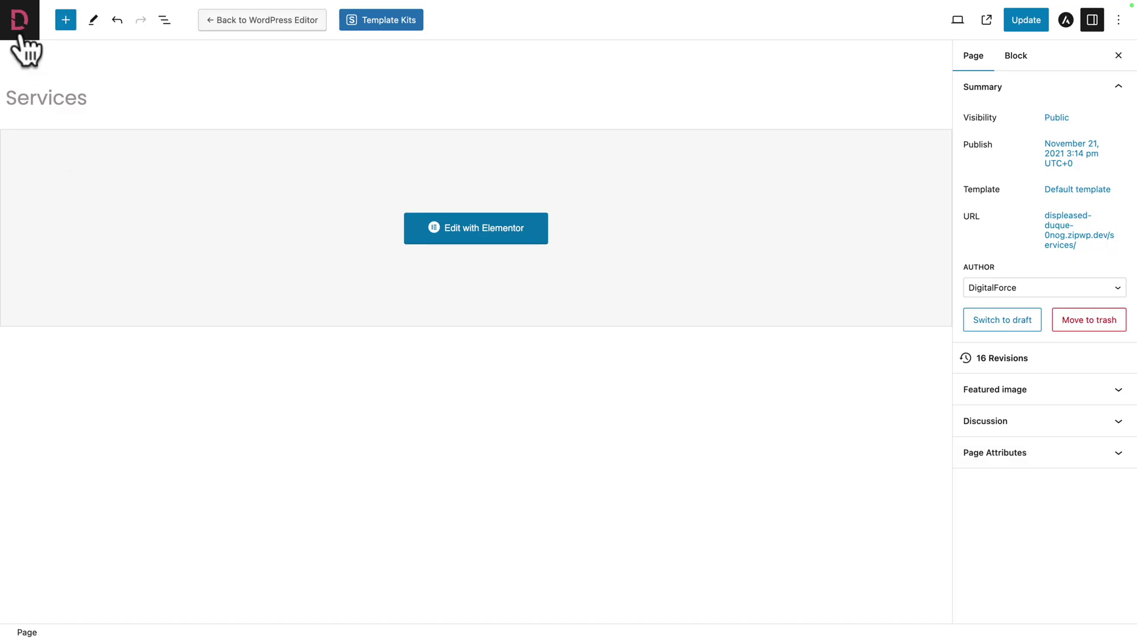
pyautogui.click(19, 25)
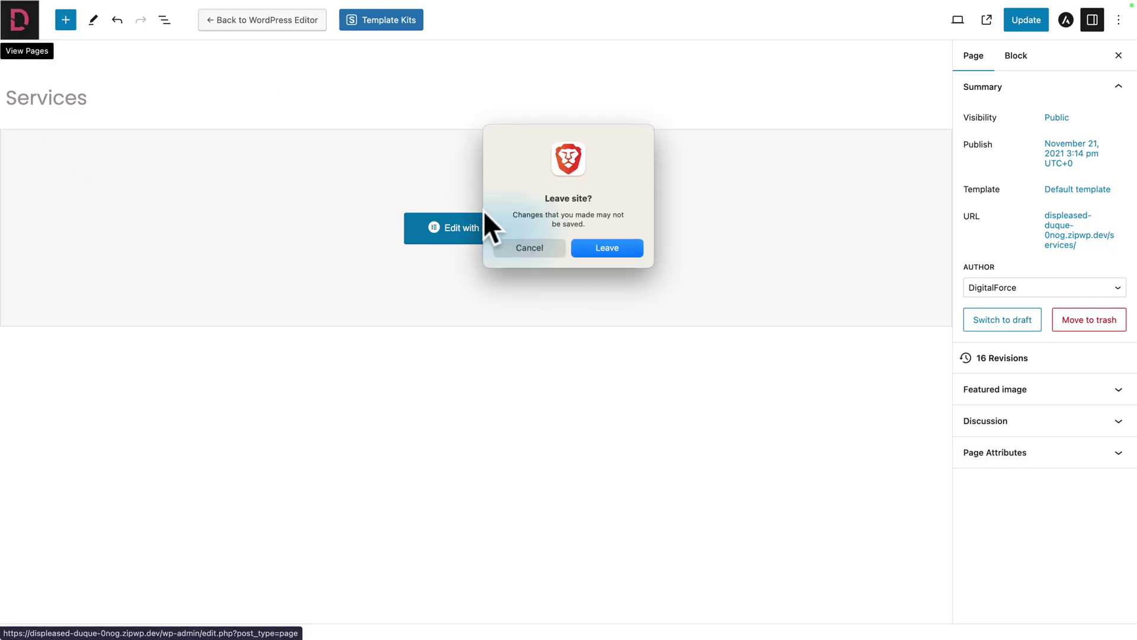
pyautogui.click(591, 247)
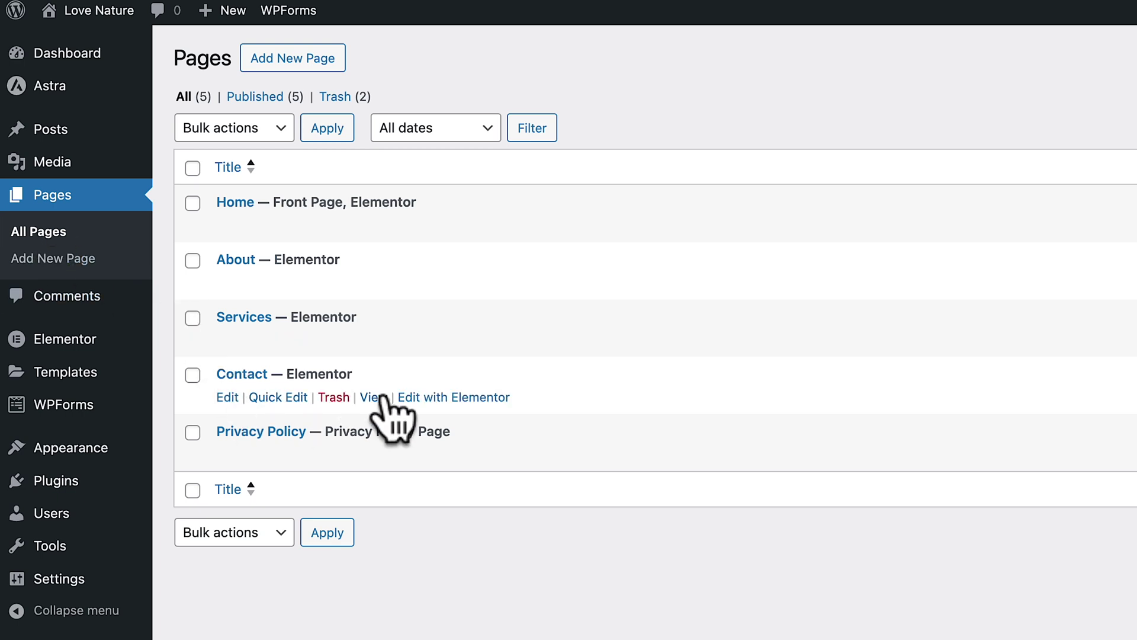
pyautogui.click(432, 397)
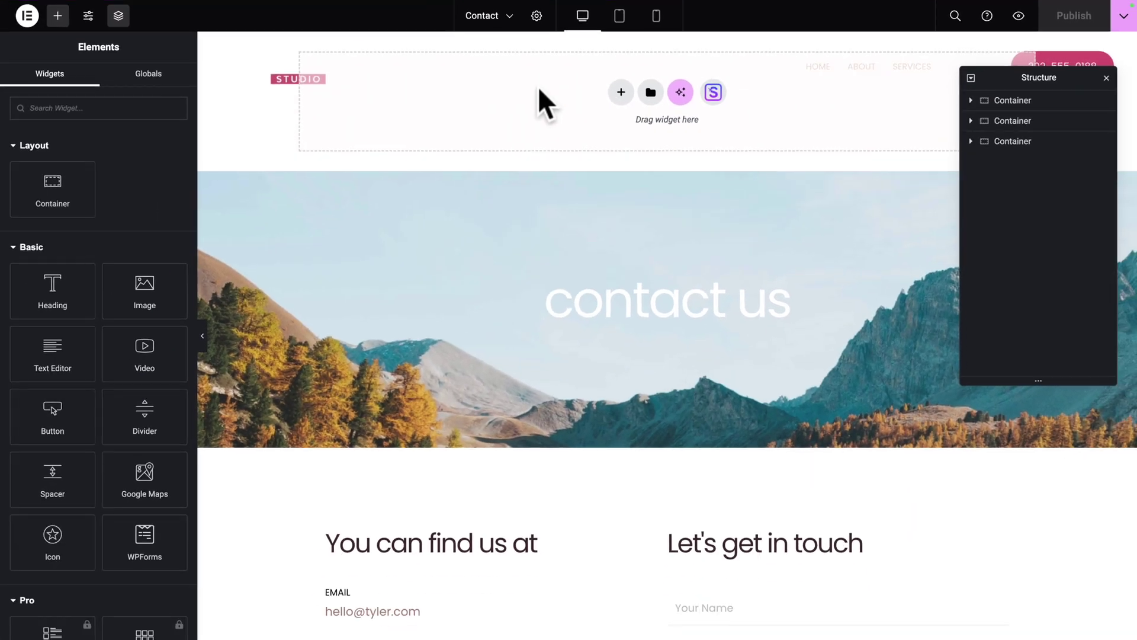
# Step: Paste the copied PAGE HEADER into the Contact page and retype its heading as 'contact'
pyautogui.rightClick(439, 226)
pyautogui.click(554, 106)
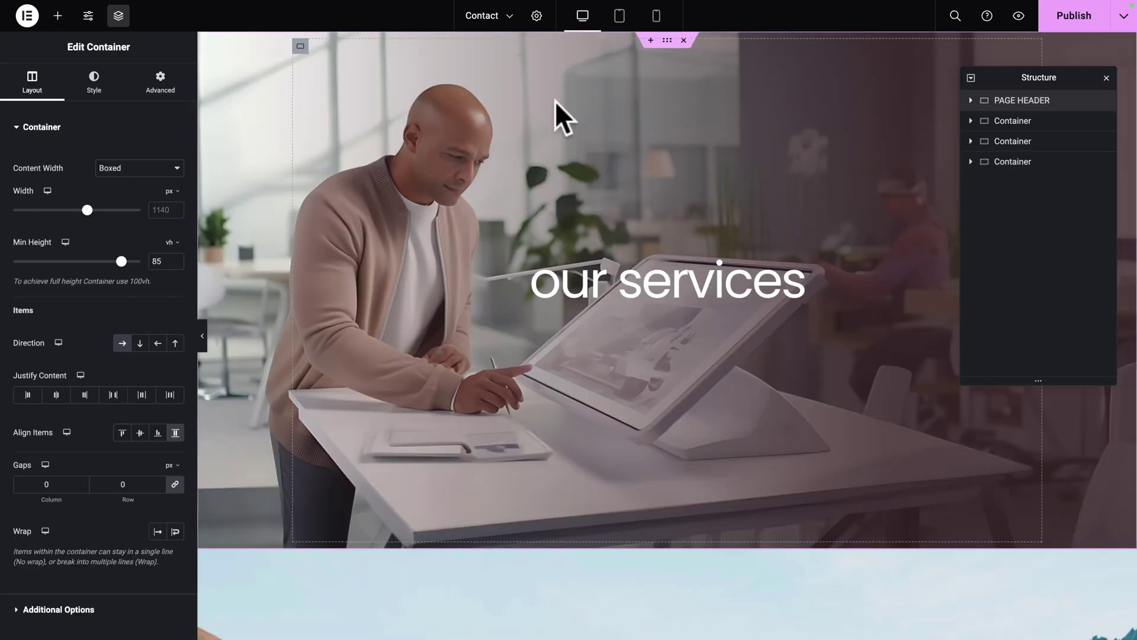
pyautogui.tripleClick(590, 282)
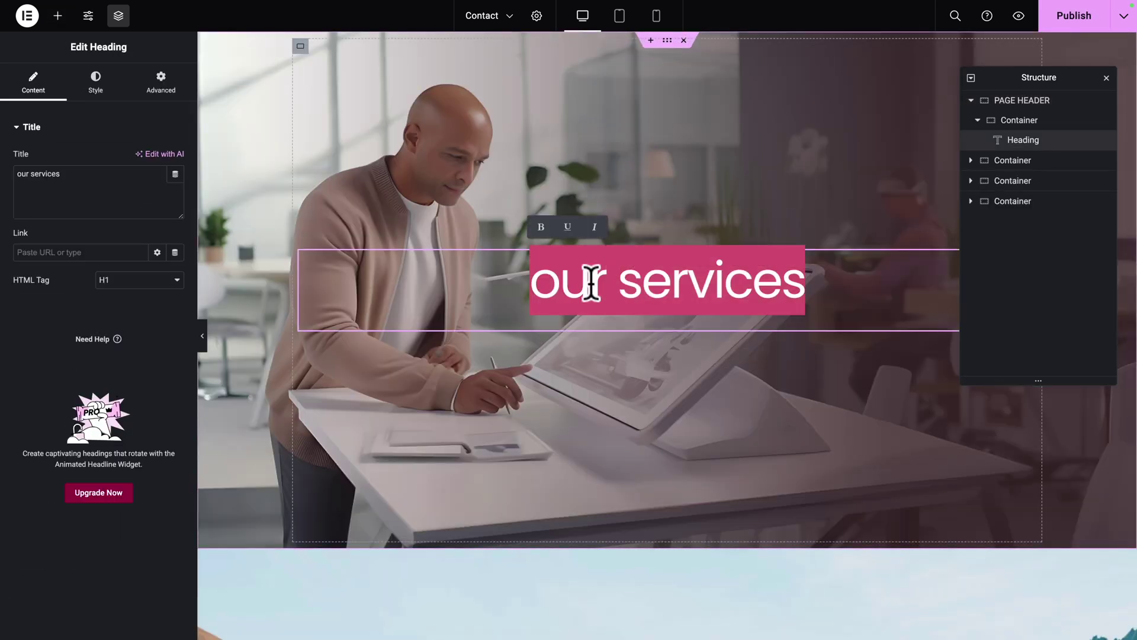
pyautogui.write('contact')
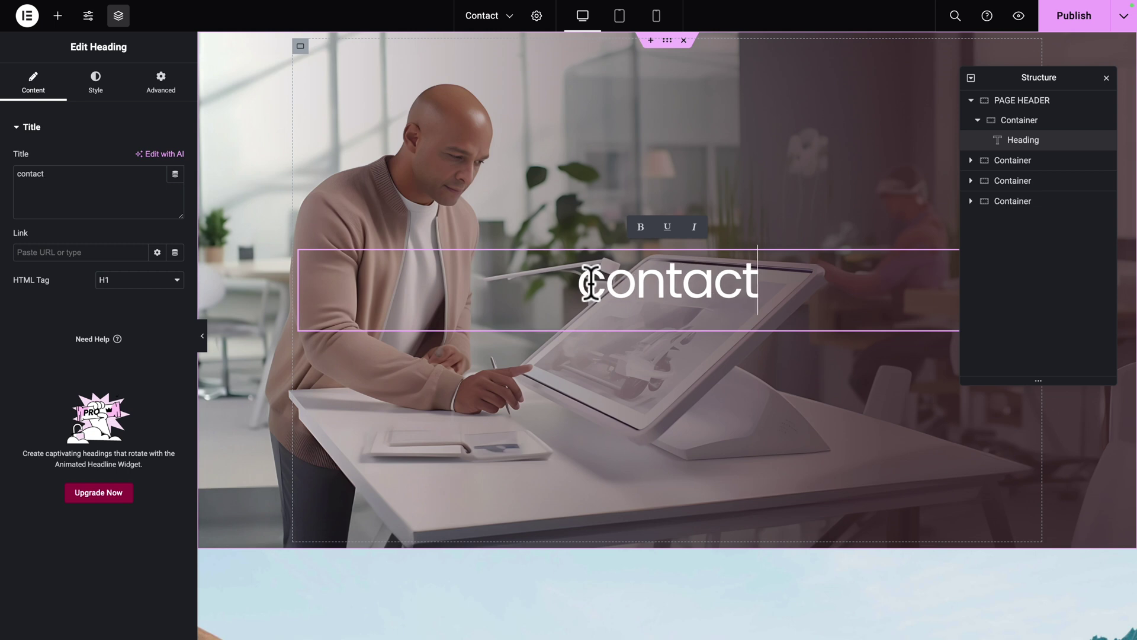
# Step: Set the header container's background image to the desk photo img-hor-06
pyautogui.click(668, 41)
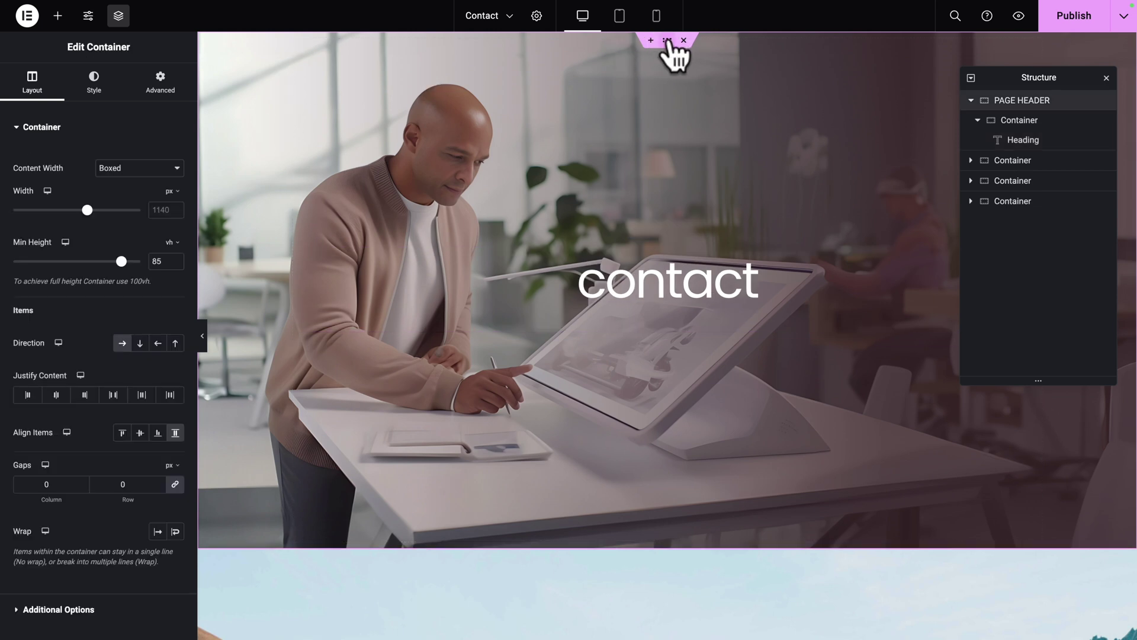
pyautogui.click(93, 83)
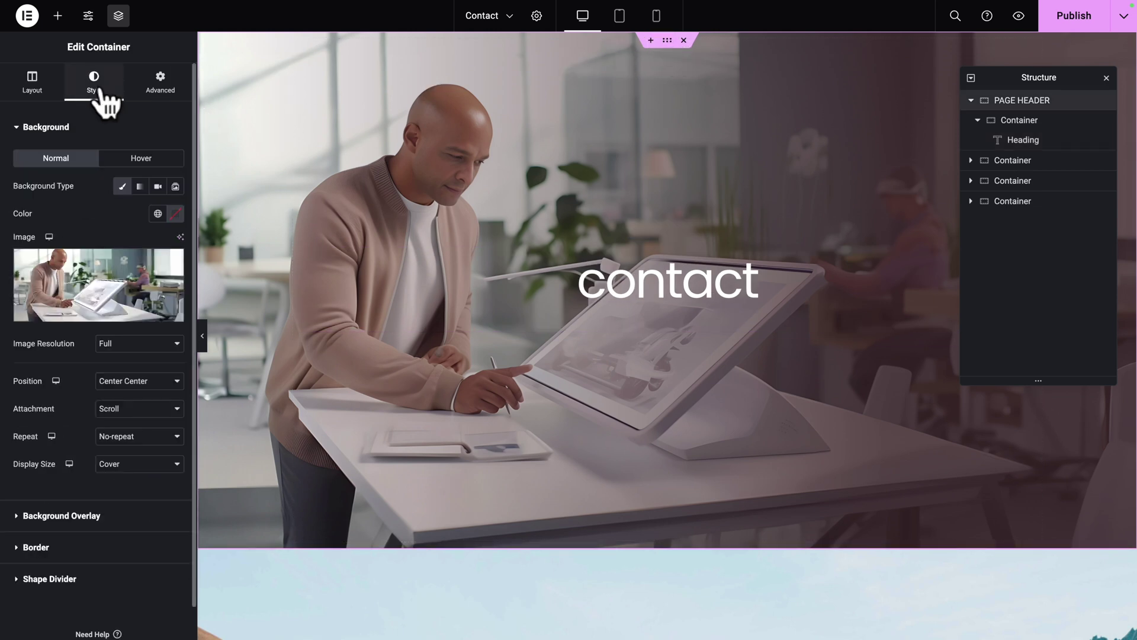
pyautogui.click(90, 293)
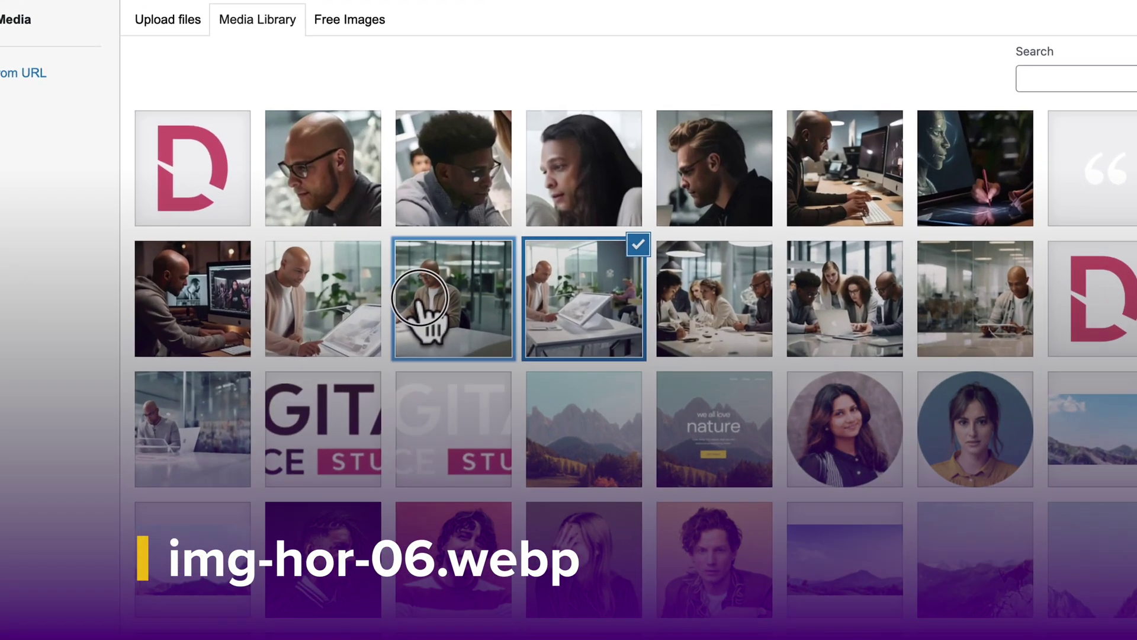
pyautogui.click(368, 268)
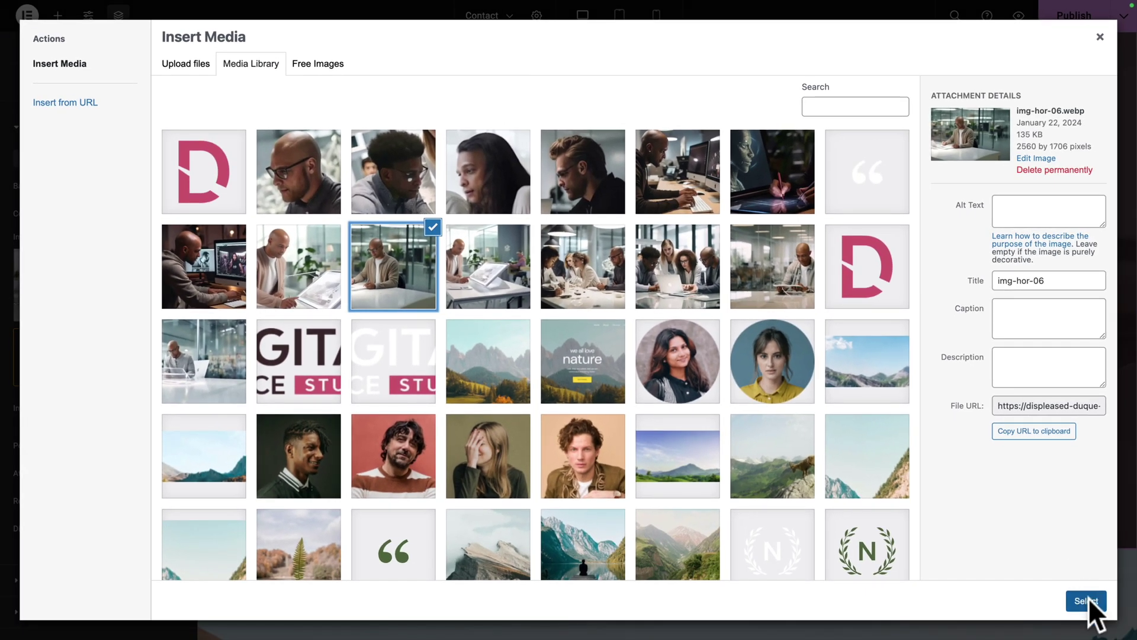
pyautogui.click(1086, 600)
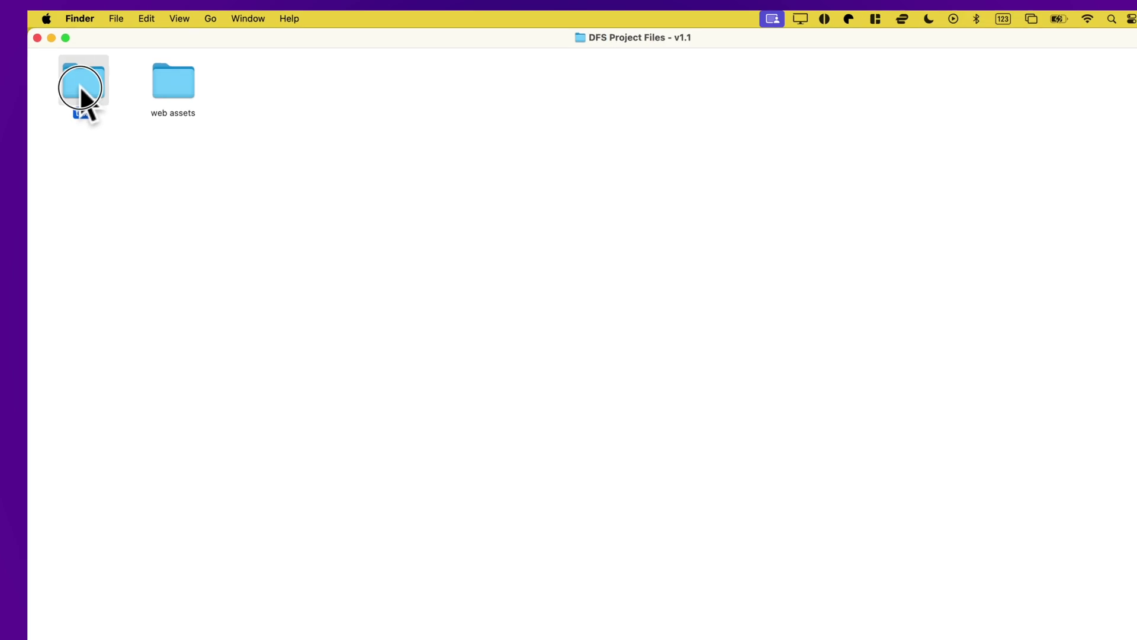
# Step: Open 05-contact.txt from the project's text folder in Sublime Text
pyautogui.doubleClick(255, 173)
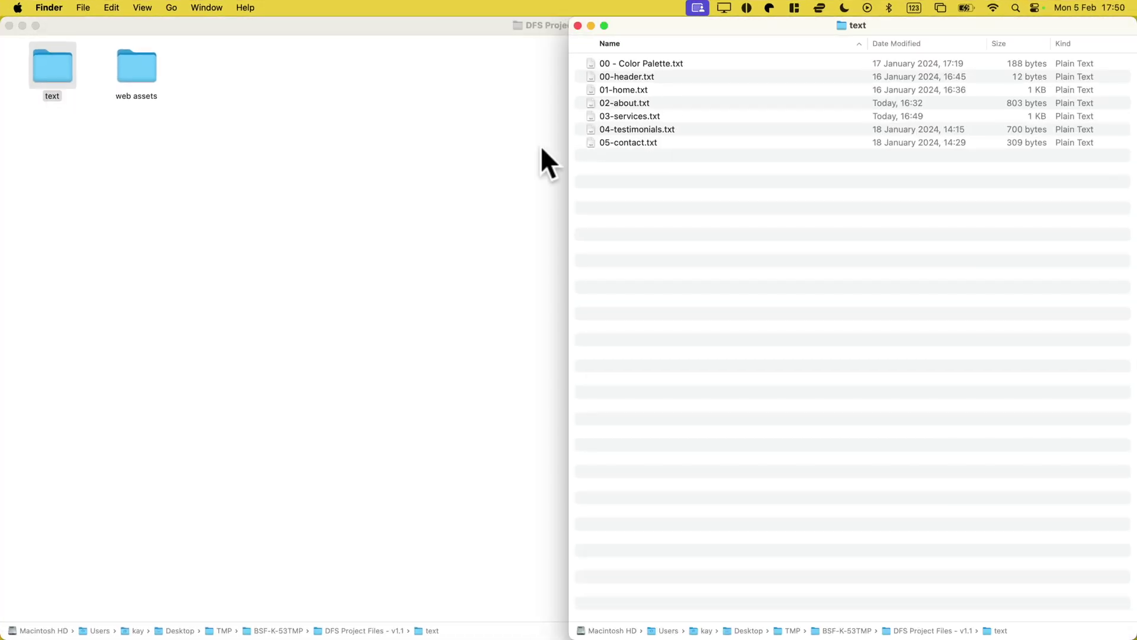
pyautogui.click(621, 142)
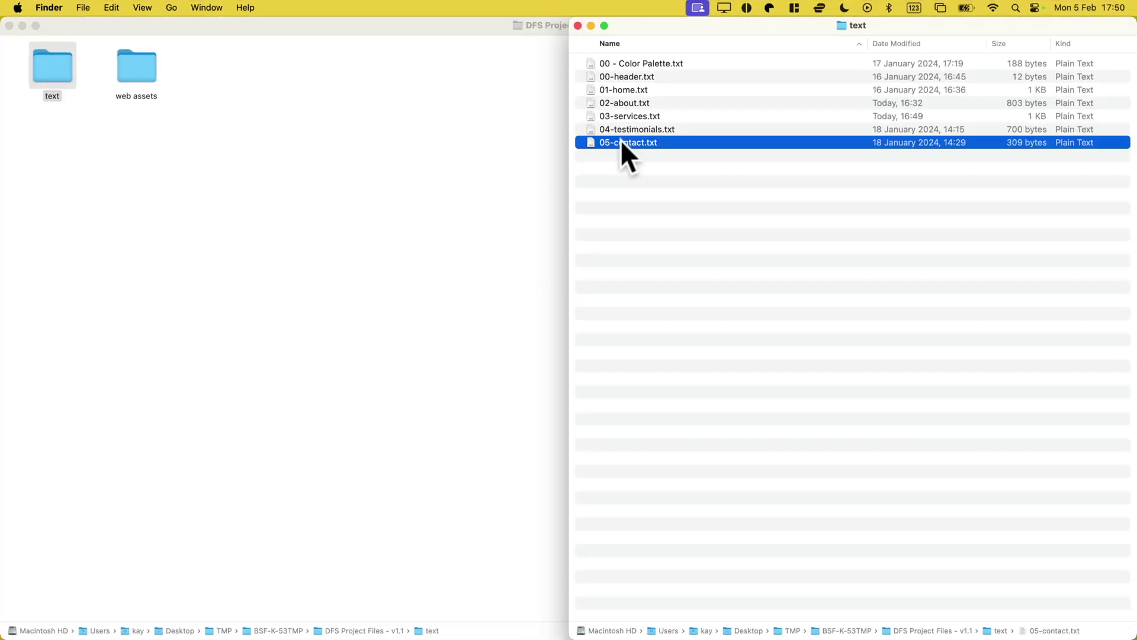
pyautogui.doubleClick(621, 142)
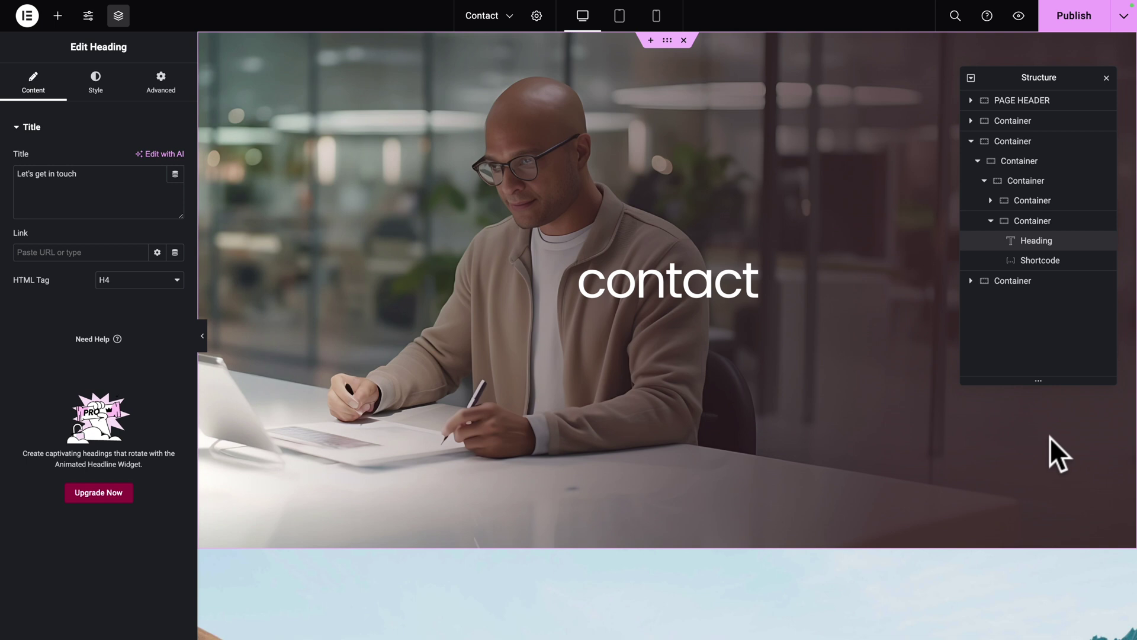
# Step: Delete the extra 'contact us' banner and rename the form section's container FORM
pyautogui.scroll(-6, 756, 346)
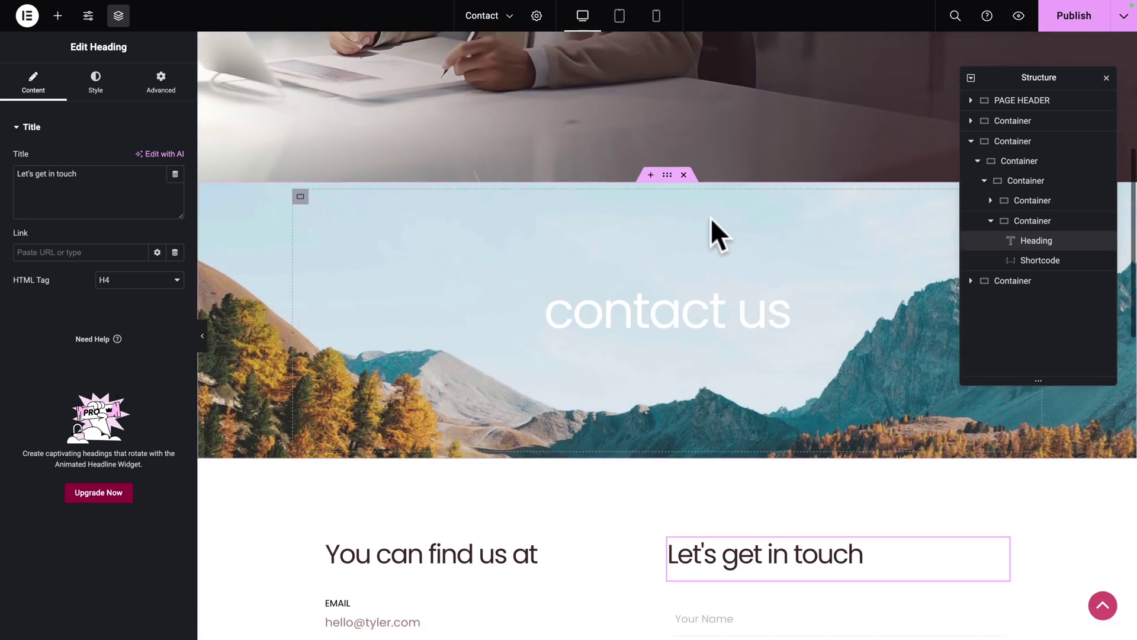
pyautogui.click(683, 174)
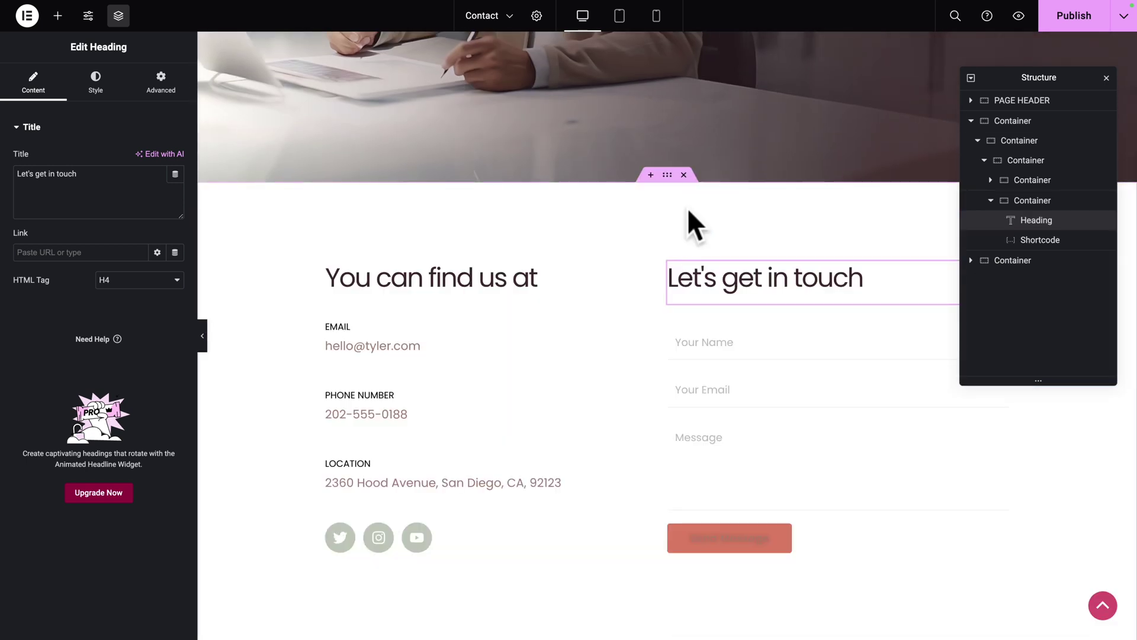
pyautogui.doubleClick(1002, 121)
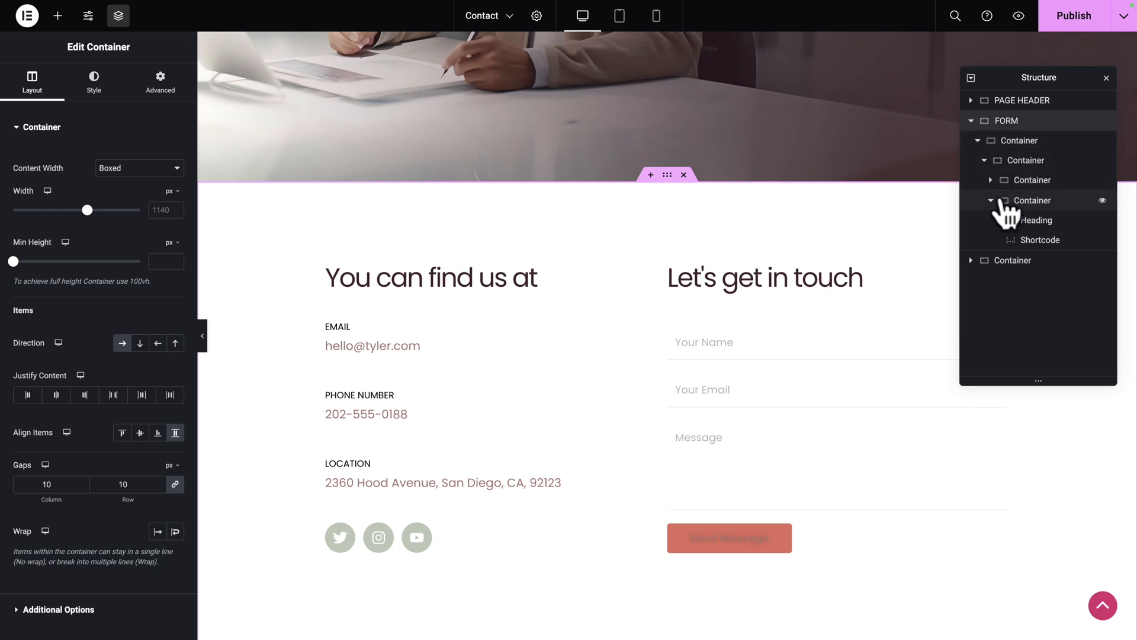
pyautogui.click(990, 180)
pyautogui.click(990, 180)
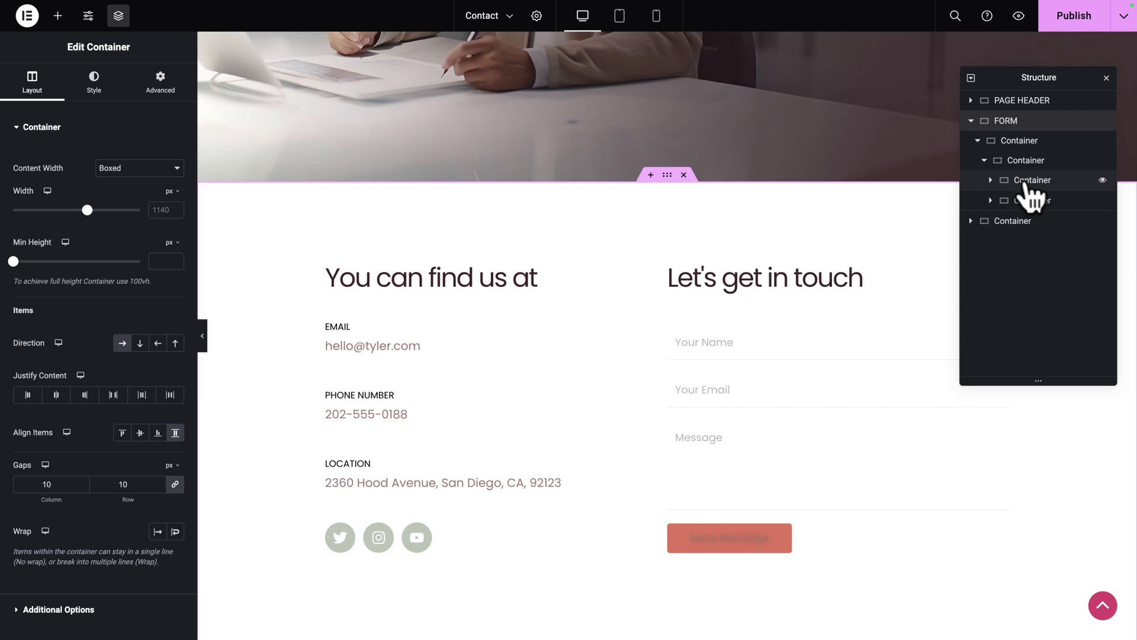
# Step: Name the column containers Left and Right and the team section WHO WE ARE, then publish
pyautogui.doubleClick(1031, 181)
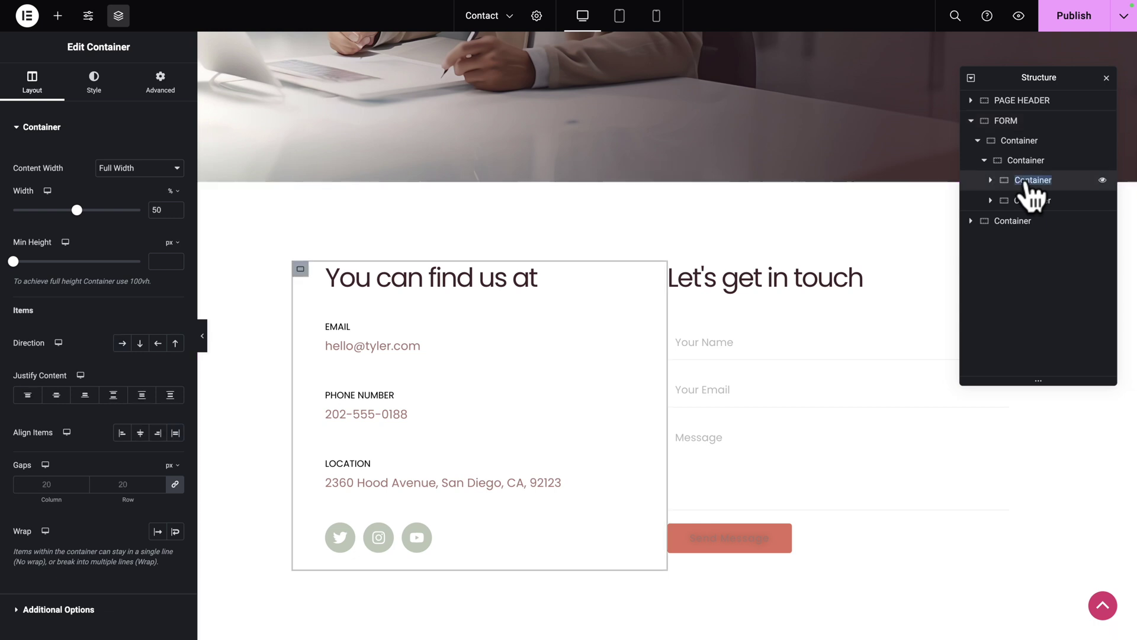
pyautogui.write('Left')
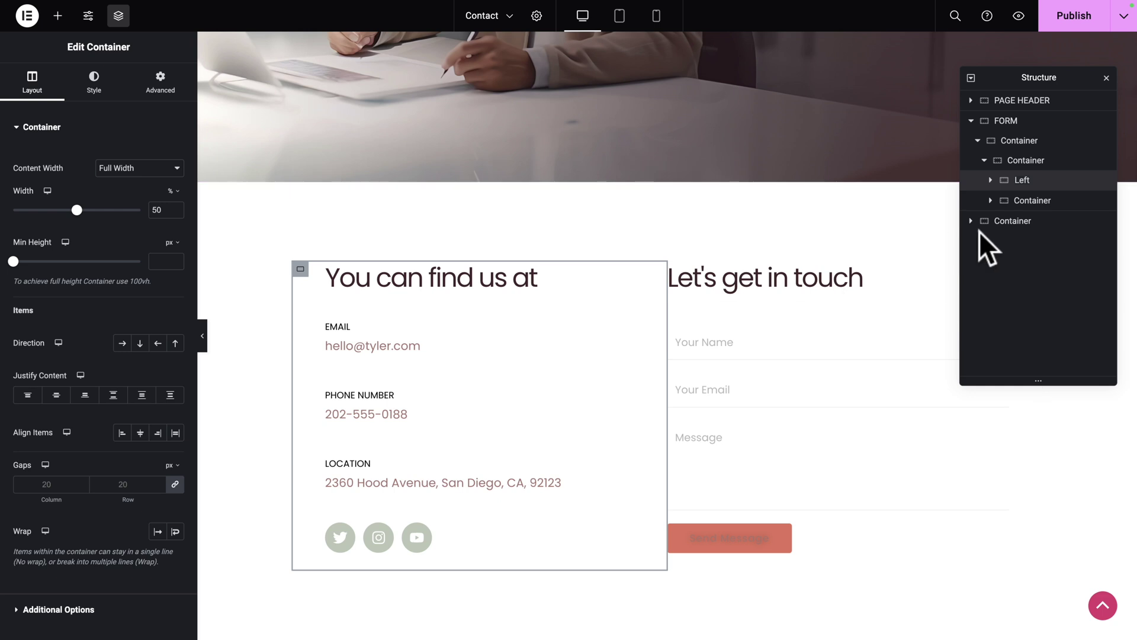
pyautogui.doubleClick(1025, 200)
pyautogui.write('Right')
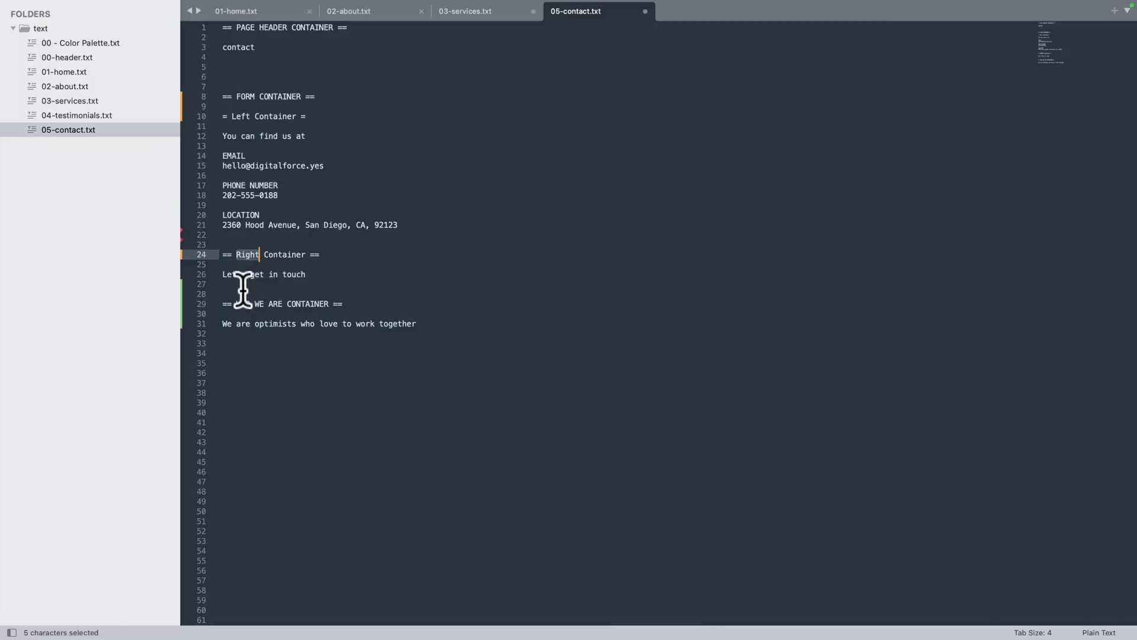
pyautogui.moveTo(239, 303); pyautogui.dragTo(279, 305)
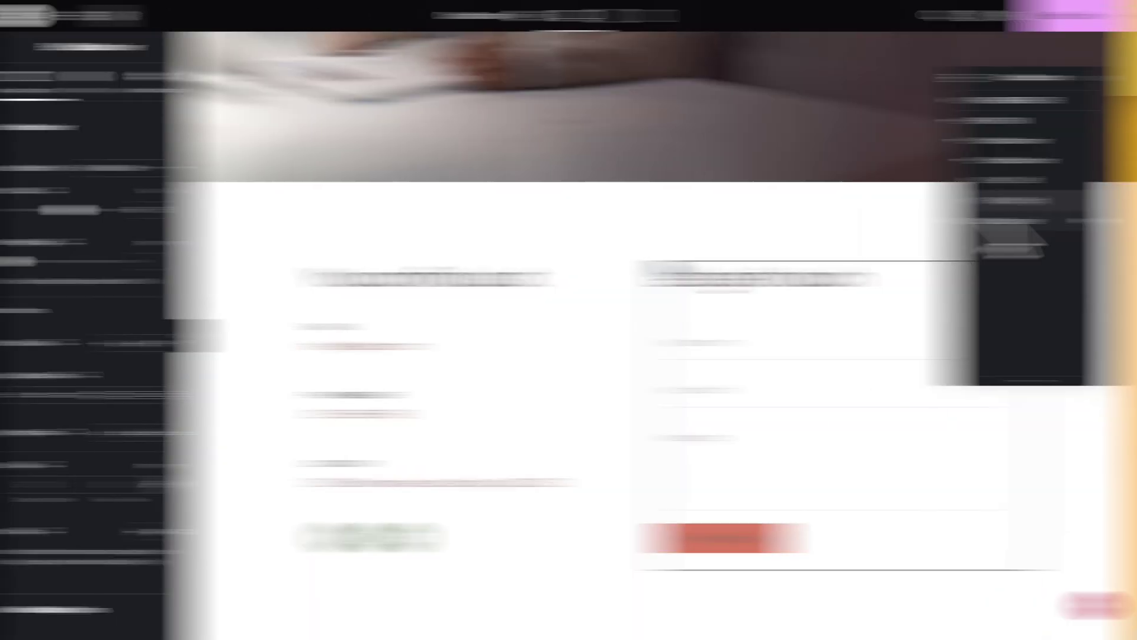
pyautogui.doubleClick(1009, 222)
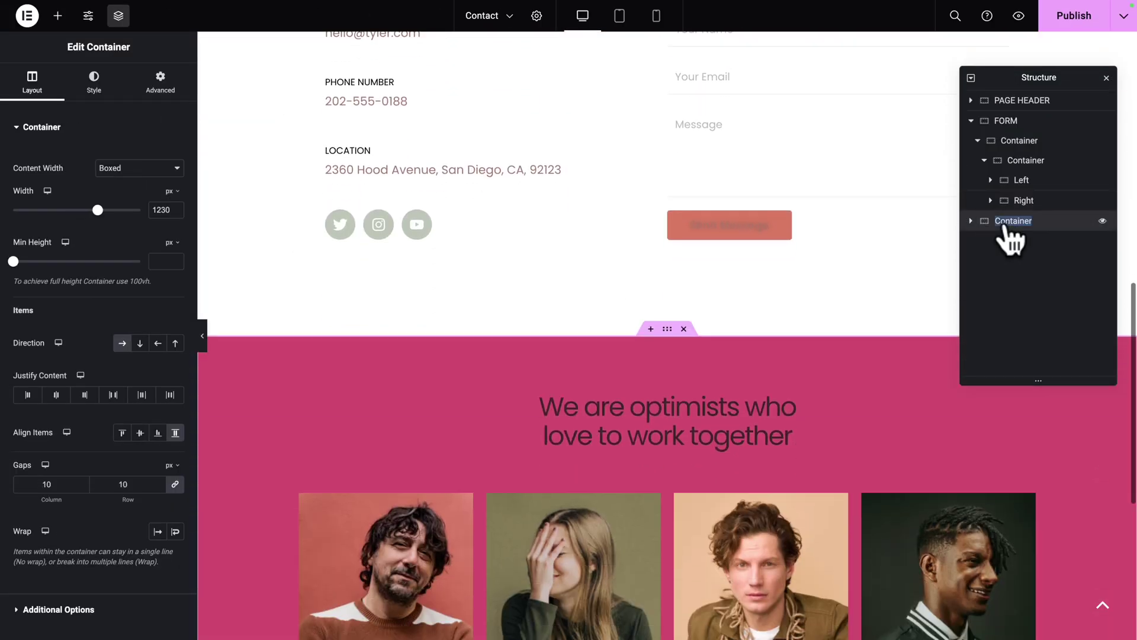
pyautogui.click(1074, 17)
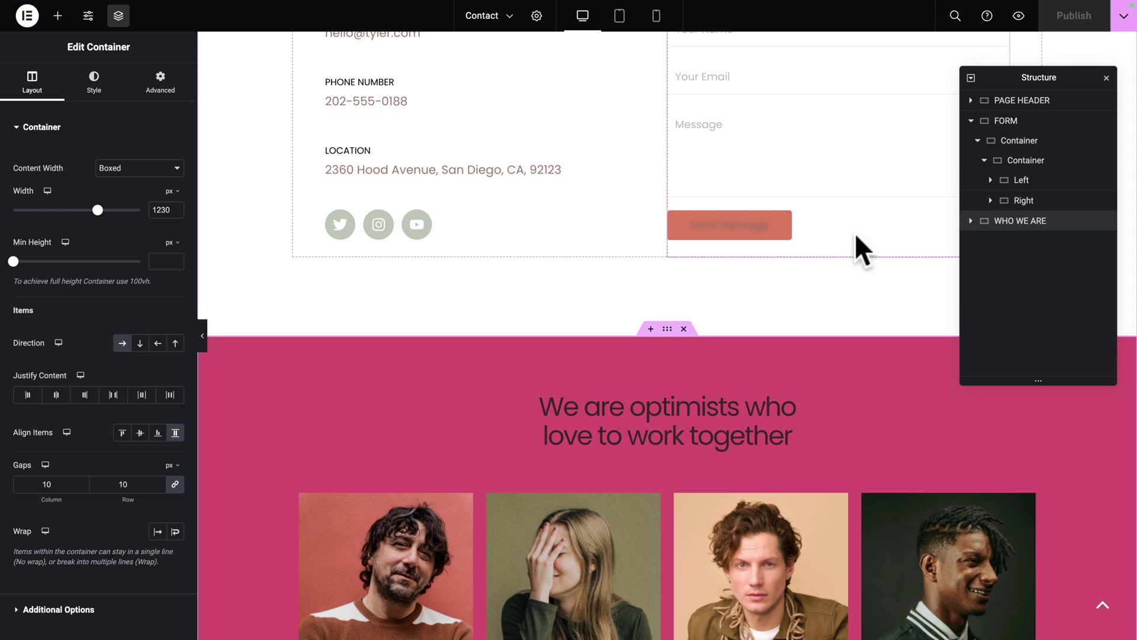
# Step: Replace the EMAIL block's placeholder address with the studio's e-mail address
pyautogui.scroll(5, 855, 232)
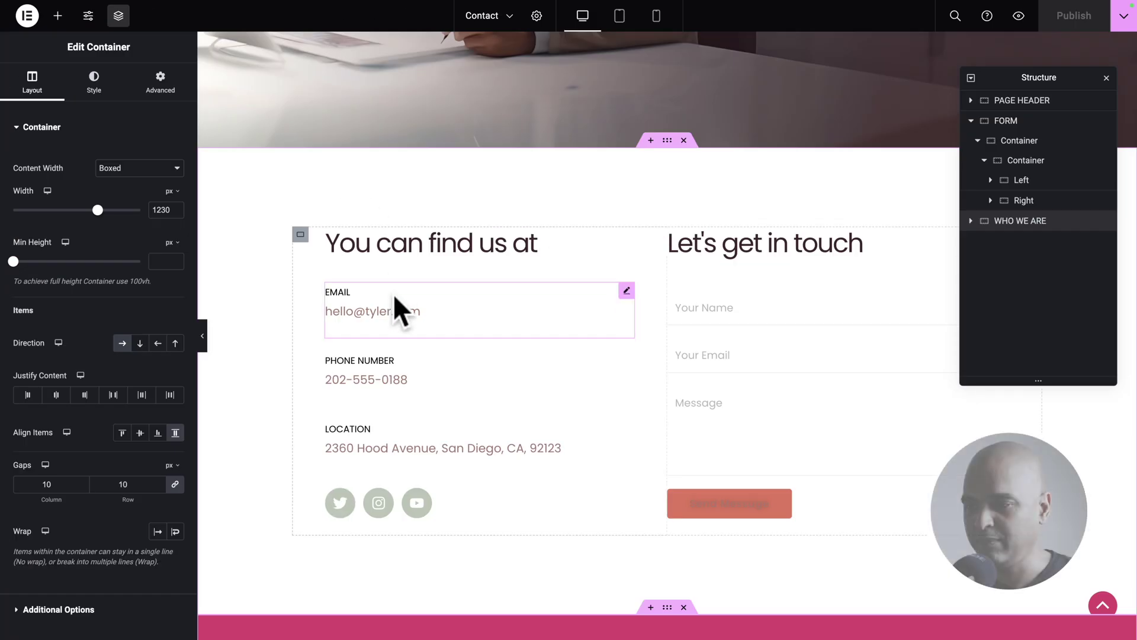
pyautogui.click(385, 311)
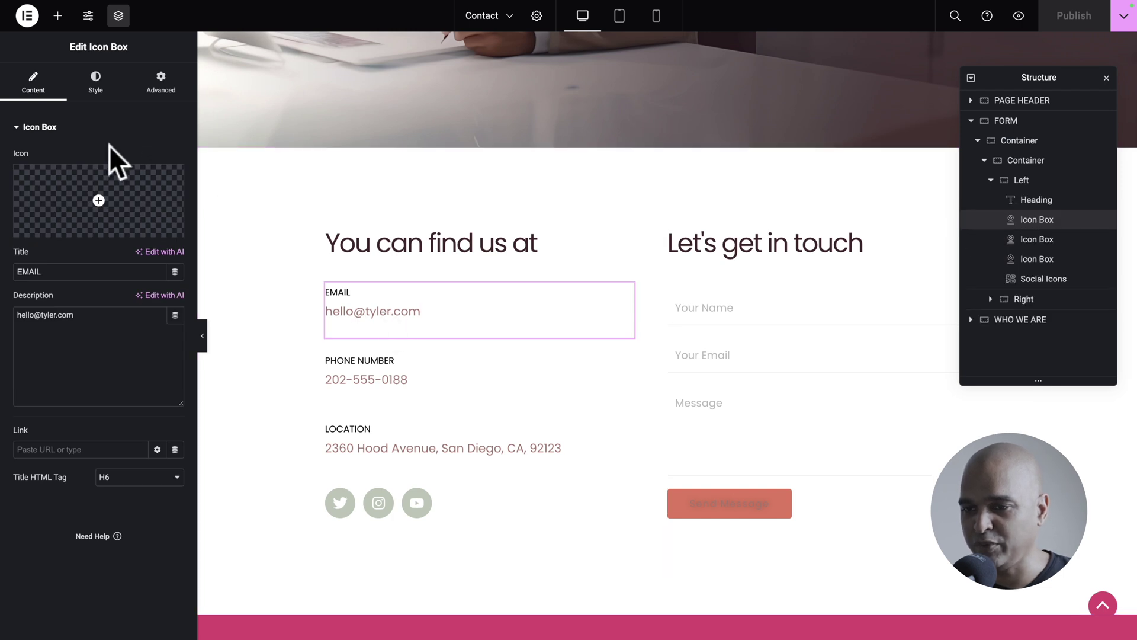
pyautogui.hotkey('ctrl', 'a')
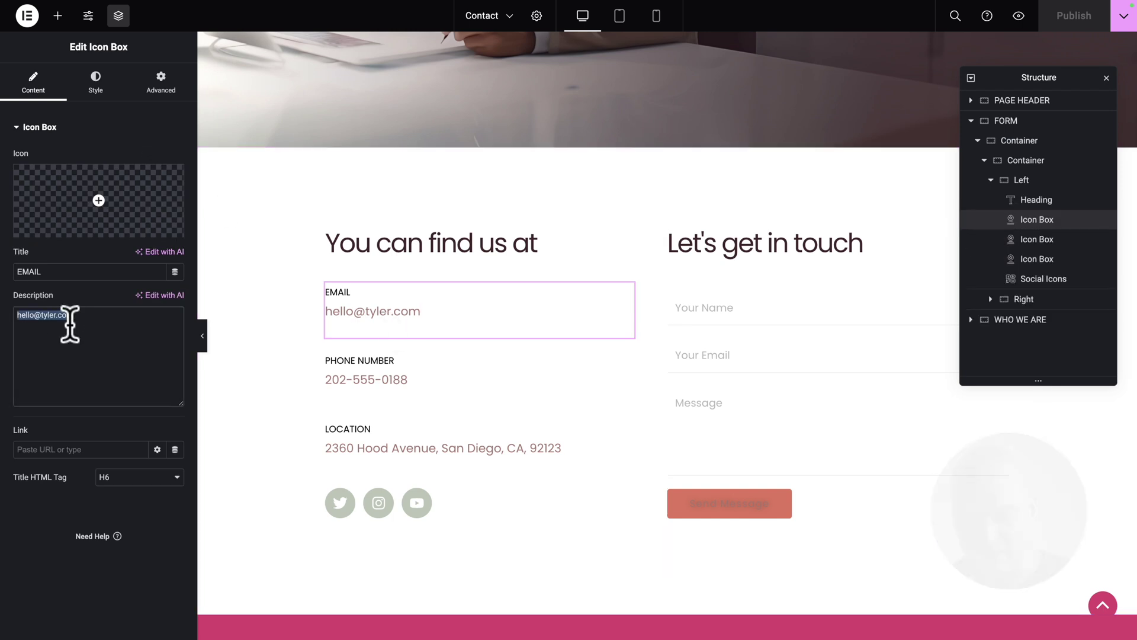
pyautogui.hotkey('ctrl', 'v')
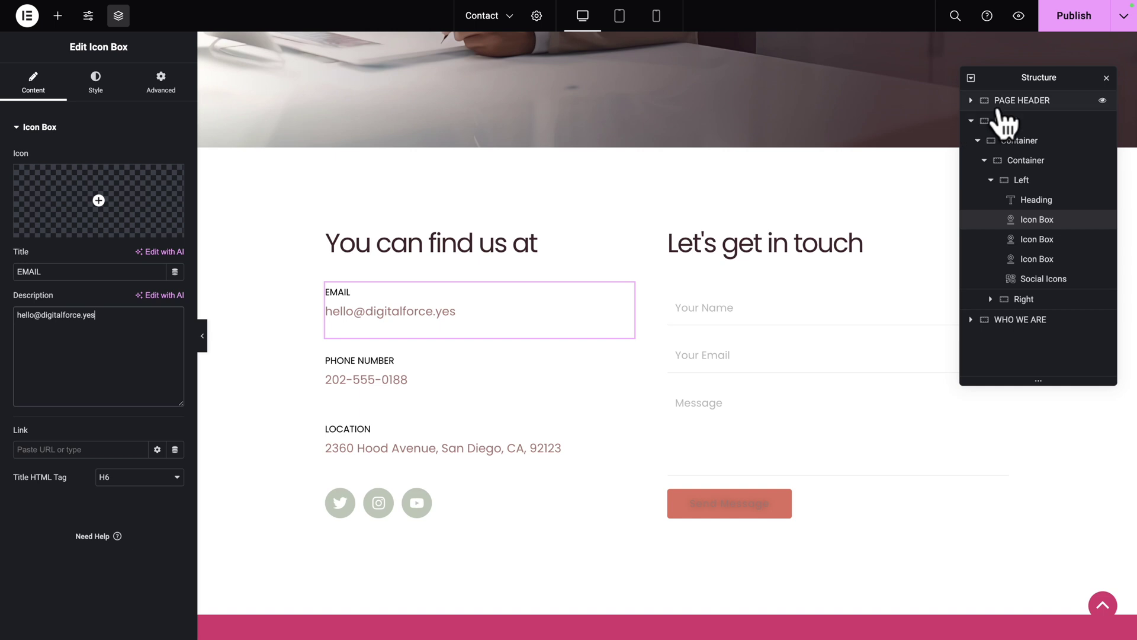
pyautogui.click(1106, 78)
pyautogui.click(876, 296)
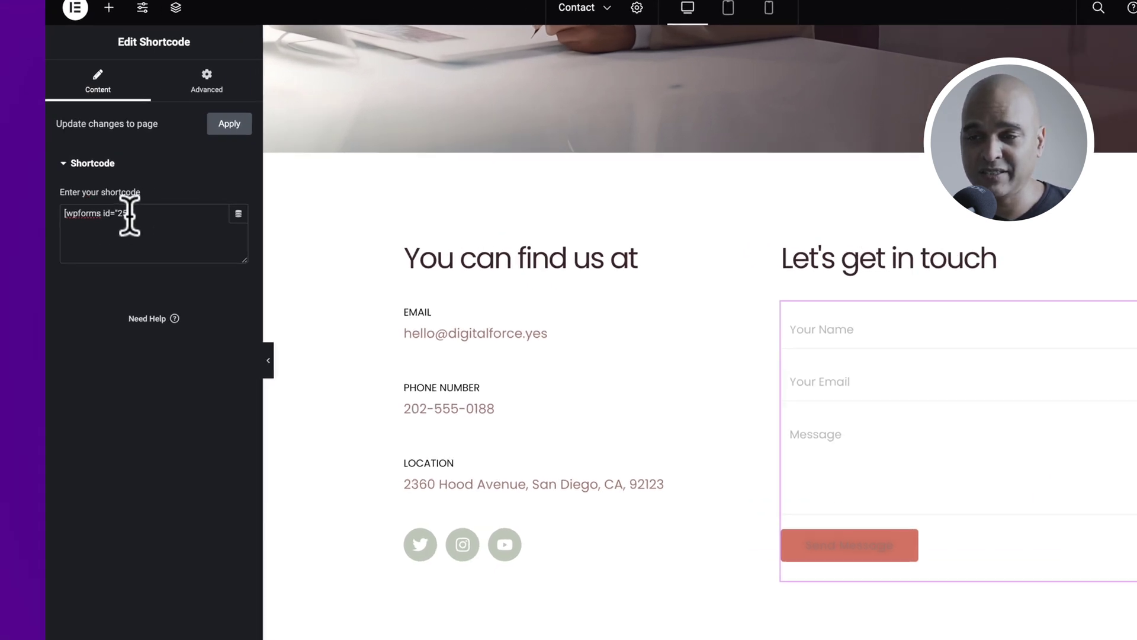
# Step: Select the form id 25 in the contact form's [wpforms id="25"] shortcode
pyautogui.moveTo(76, 202); pyautogui.dragTo(51, 202)
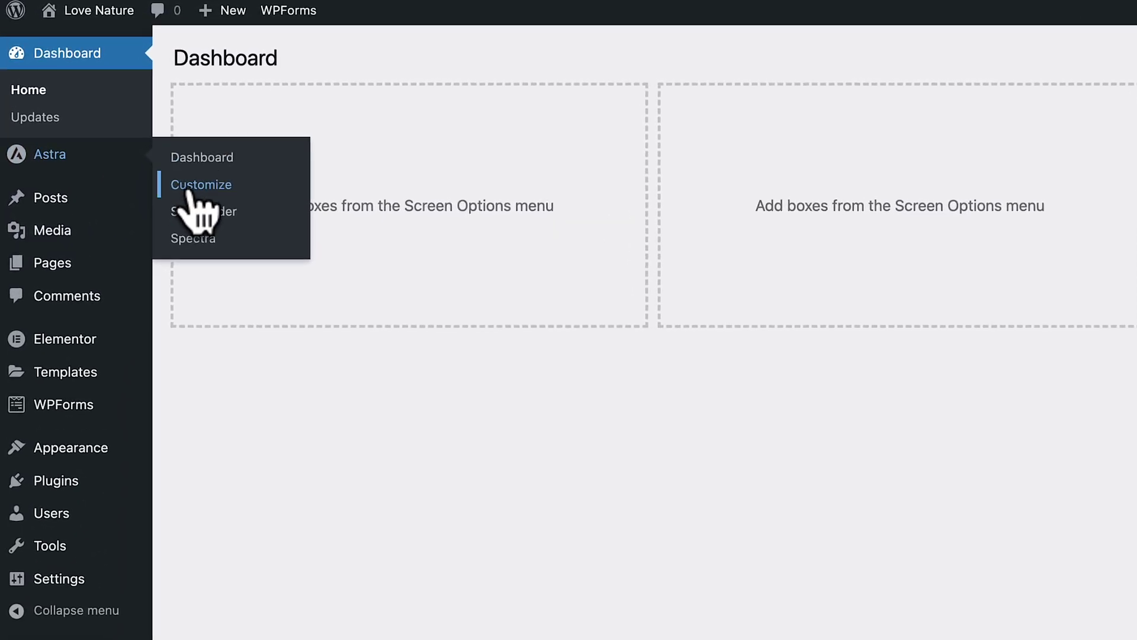
# Step: Open the Astra Customizer's Global > Buttons settings panel
pyautogui.click(191, 193)
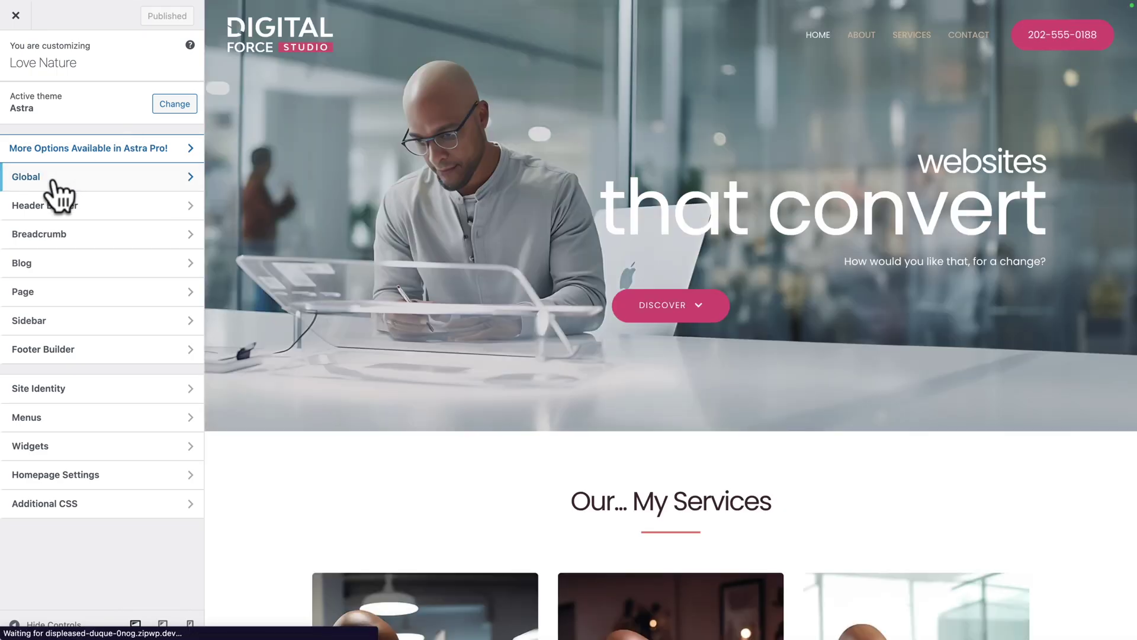
pyautogui.click(48, 177)
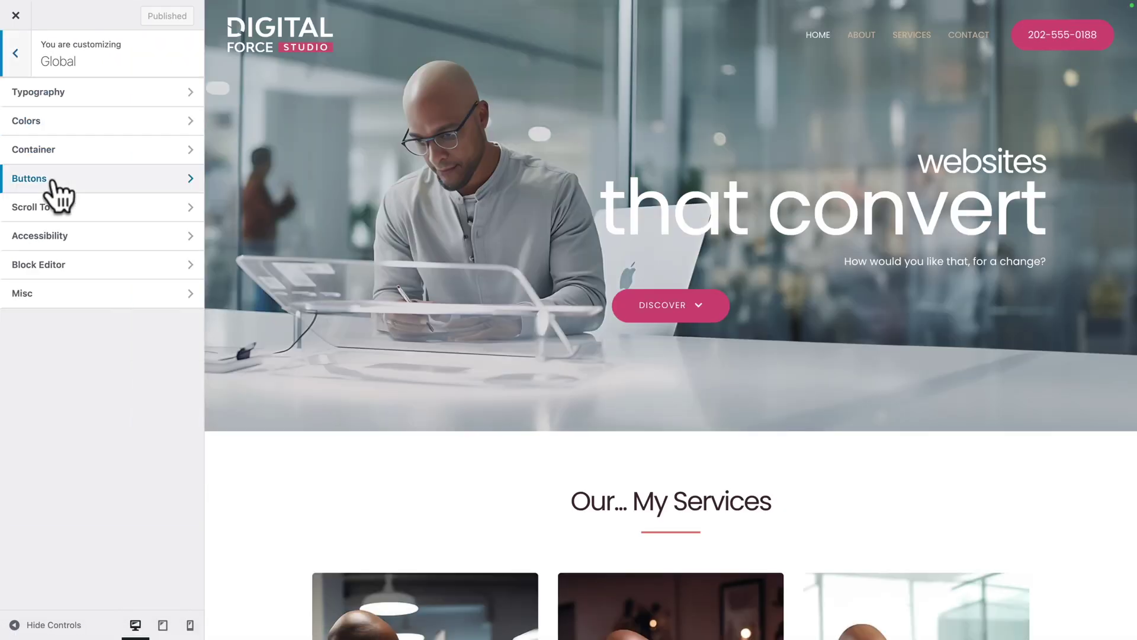
pyautogui.click(34, 184)
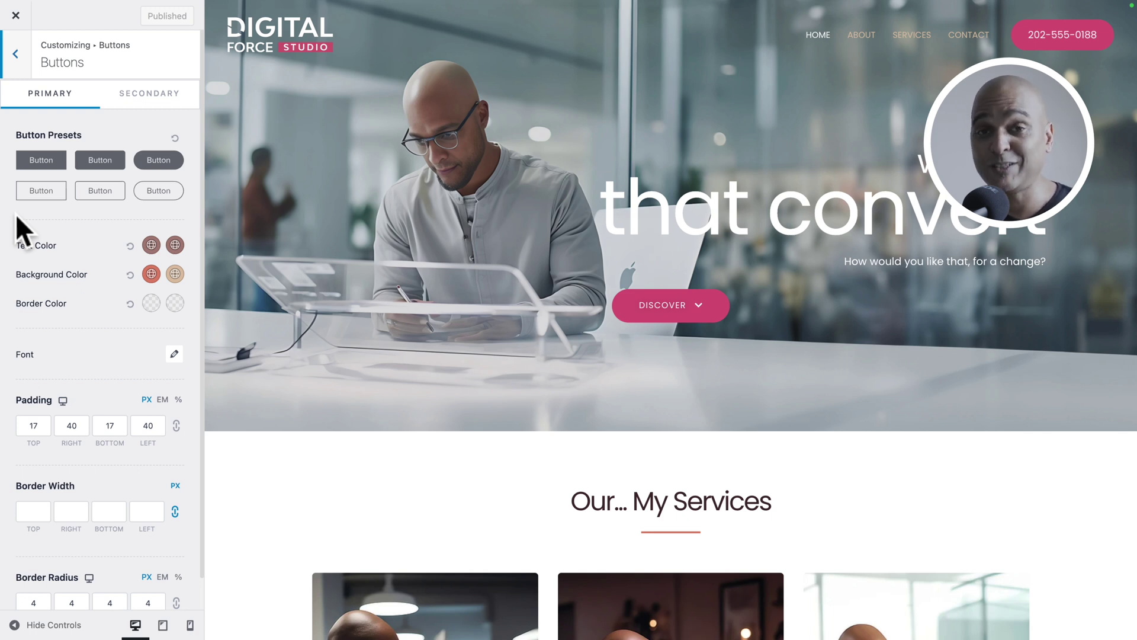
# Step: Make the button text white and the hover text light grey
pyautogui.click(151, 244)
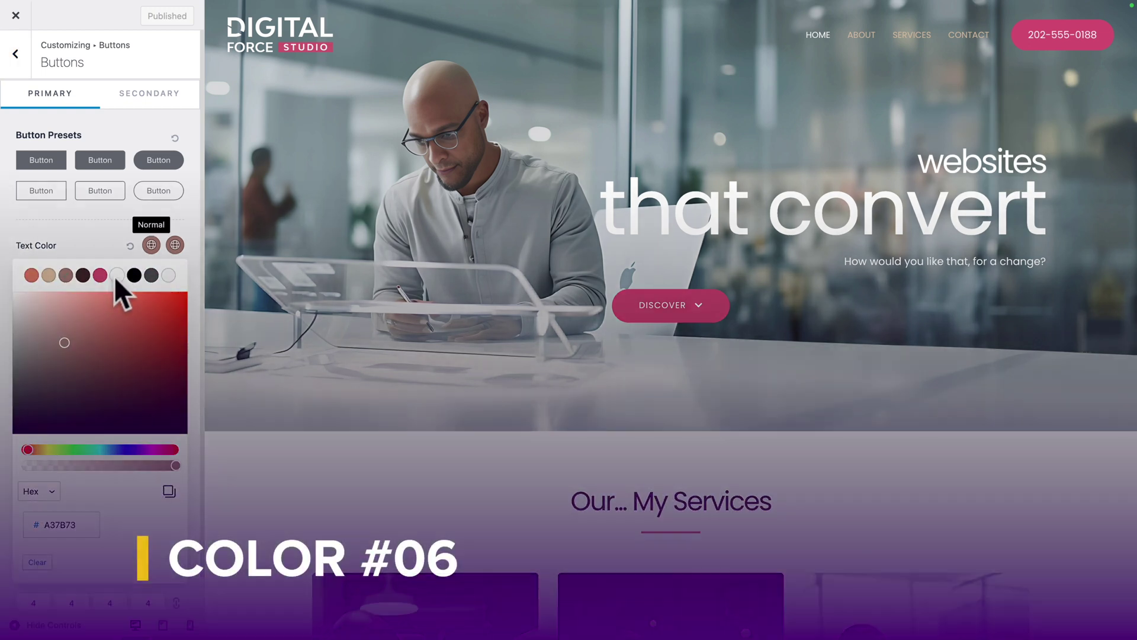
pyautogui.click(117, 275)
pyautogui.click(107, 252)
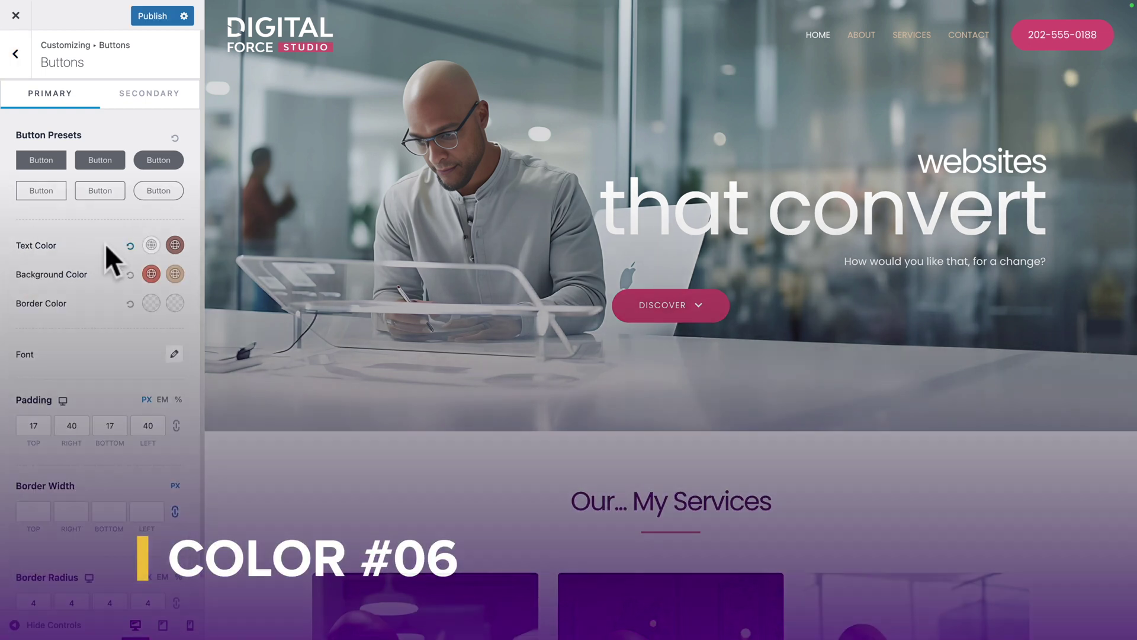
pyautogui.click(174, 244)
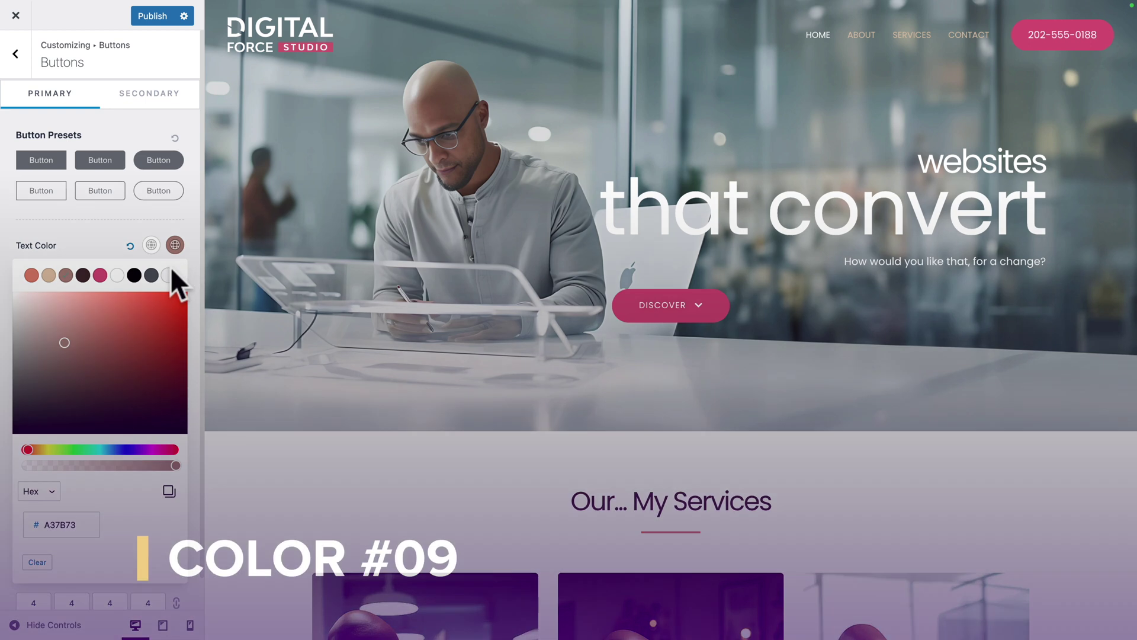
pyautogui.click(168, 274)
pyautogui.click(113, 239)
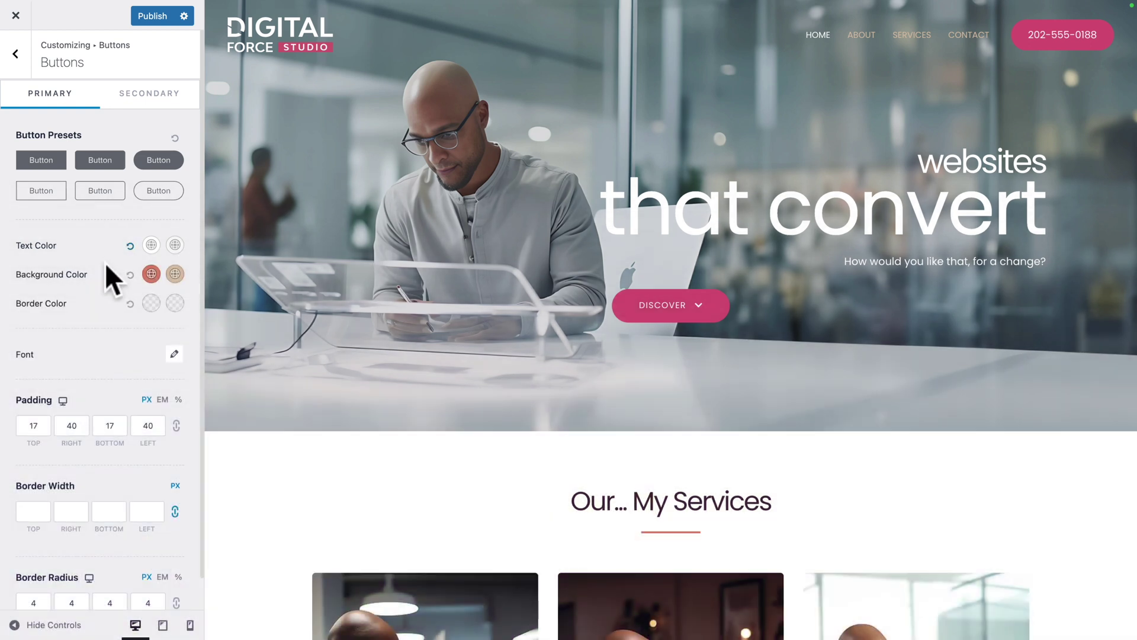
# Step: Set the button hover background to the dark preset and corner radius to 90
pyautogui.click(151, 274)
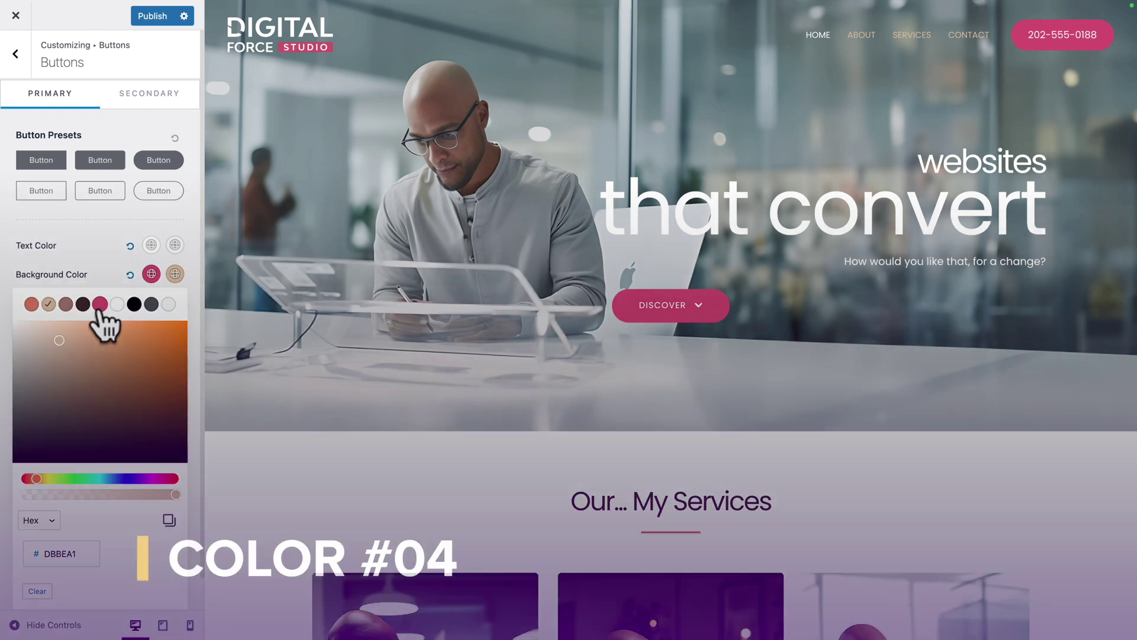
pyautogui.click(83, 304)
pyautogui.click(96, 264)
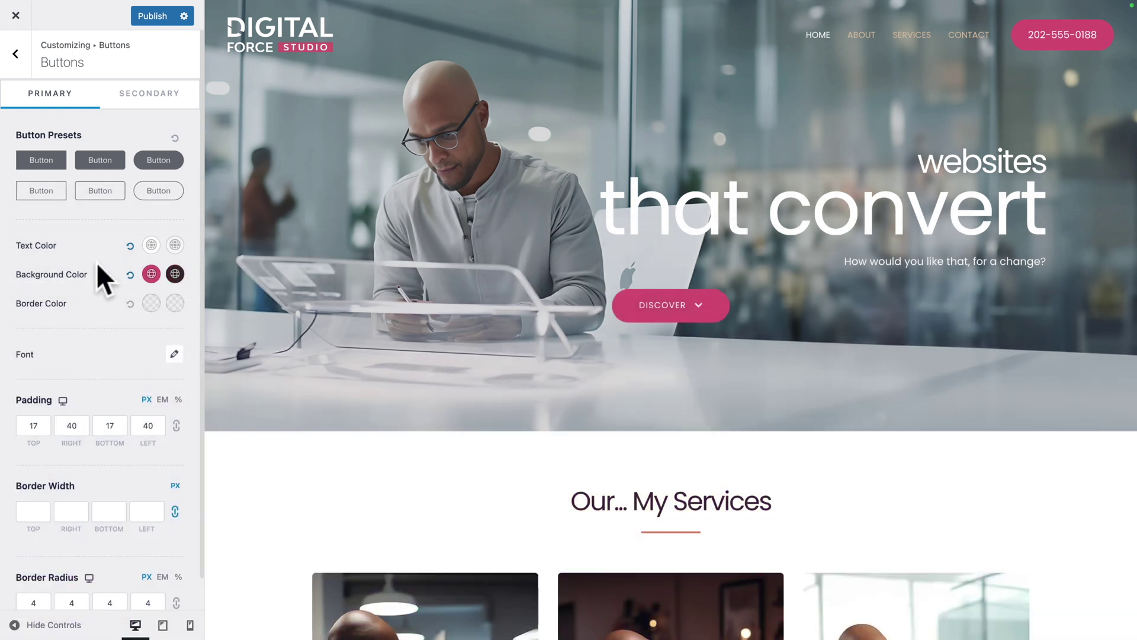
pyautogui.scroll(-1, 94, 308)
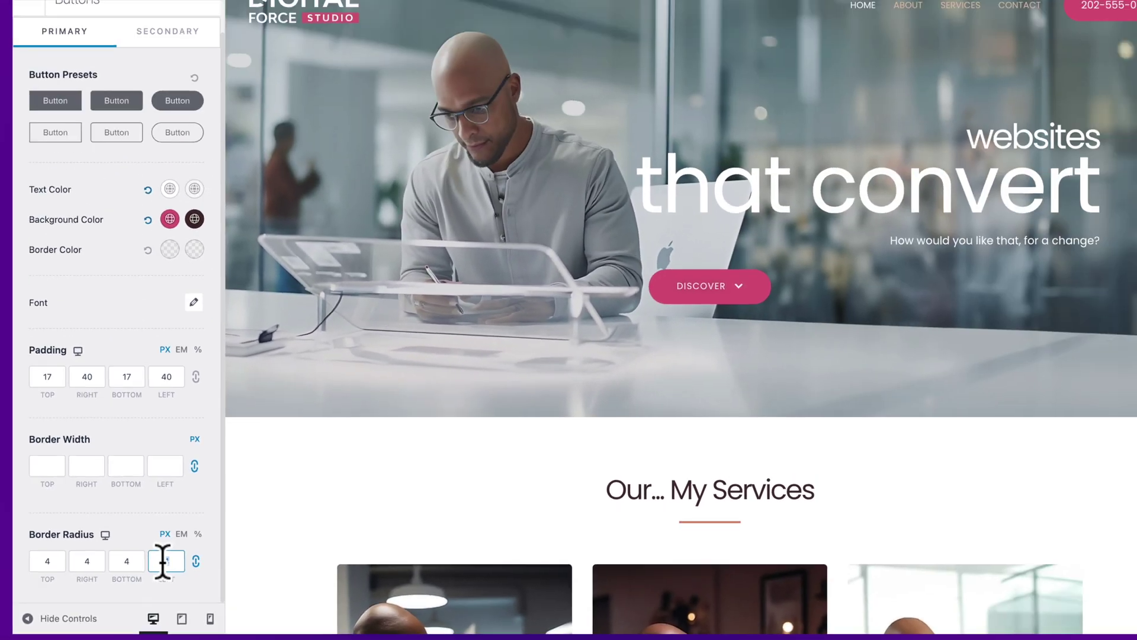
pyautogui.click(354, 469)
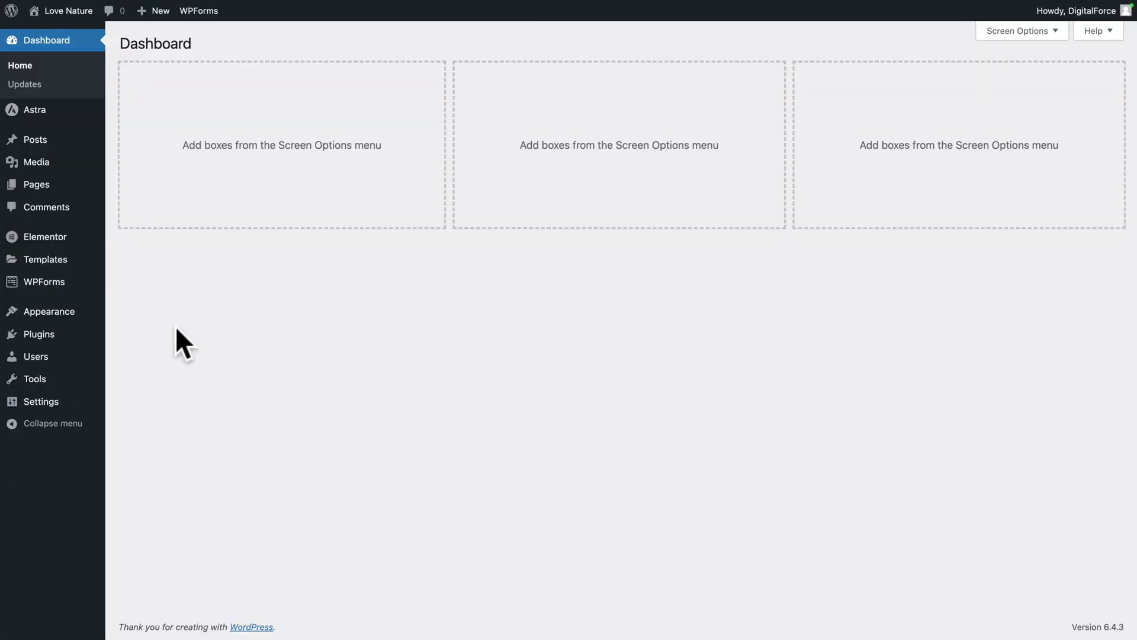
# Step: Open the Contact Form from WPForms' All Forms list in the builder
pyautogui.moveTo(36, 286)
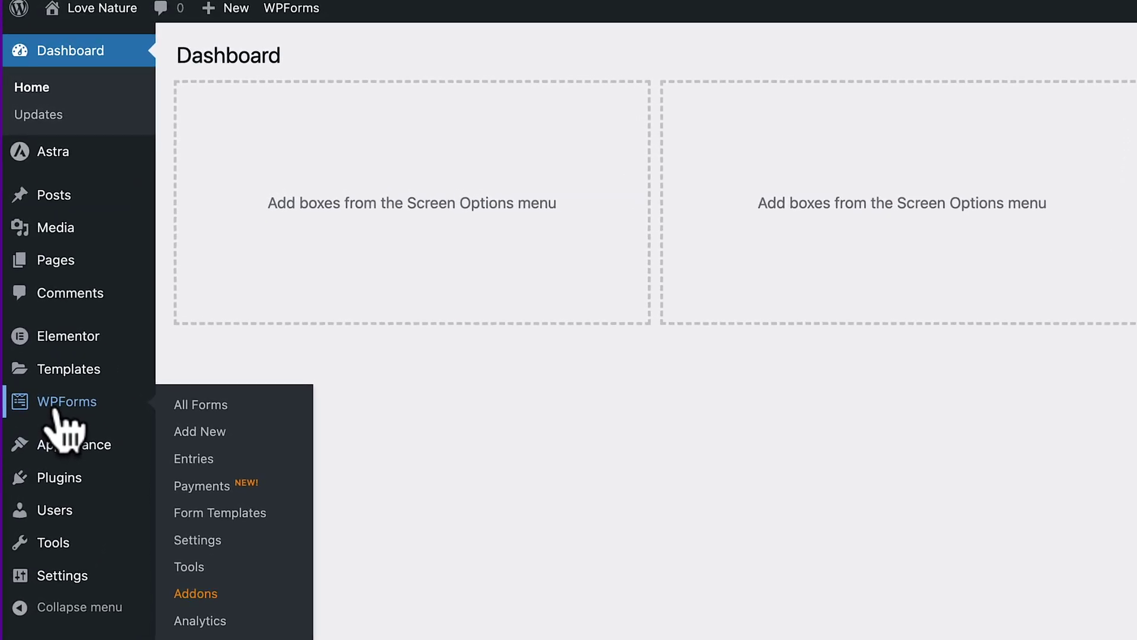
pyautogui.click(194, 408)
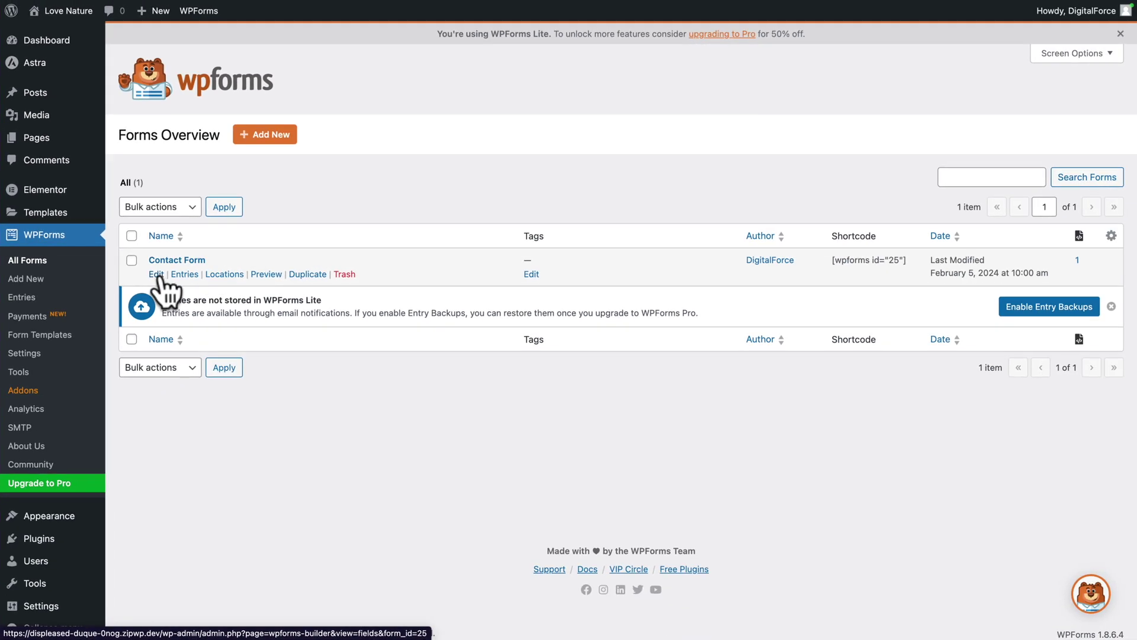
pyautogui.click(156, 274)
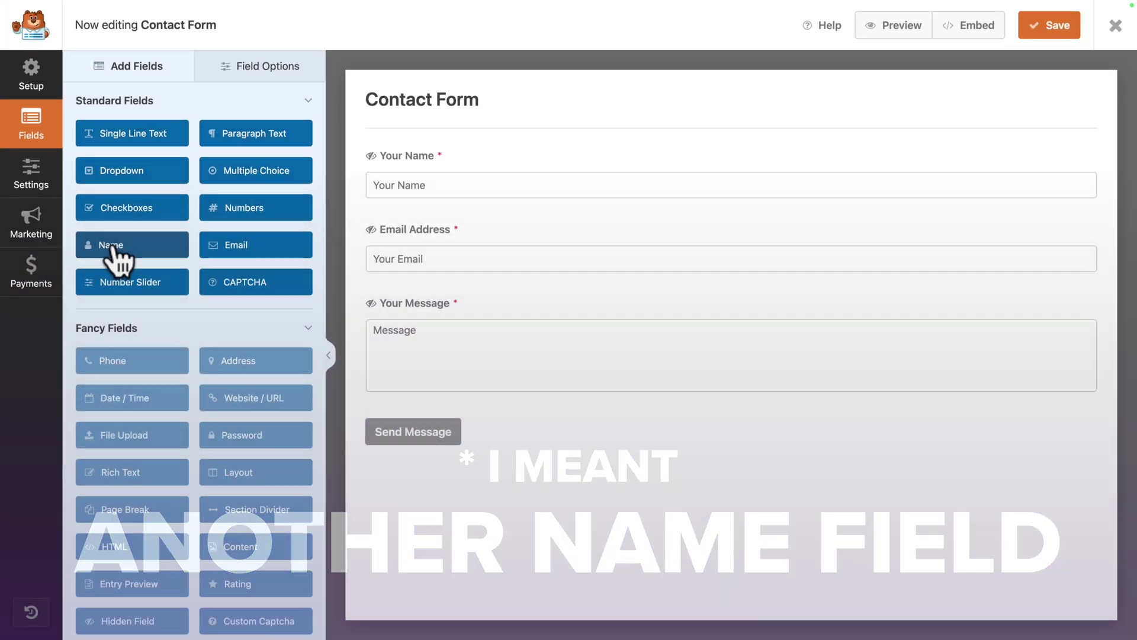
# Step: Add a Name field, move it up, delete it again, and open the form's Settings
pyautogui.click(220, 331)
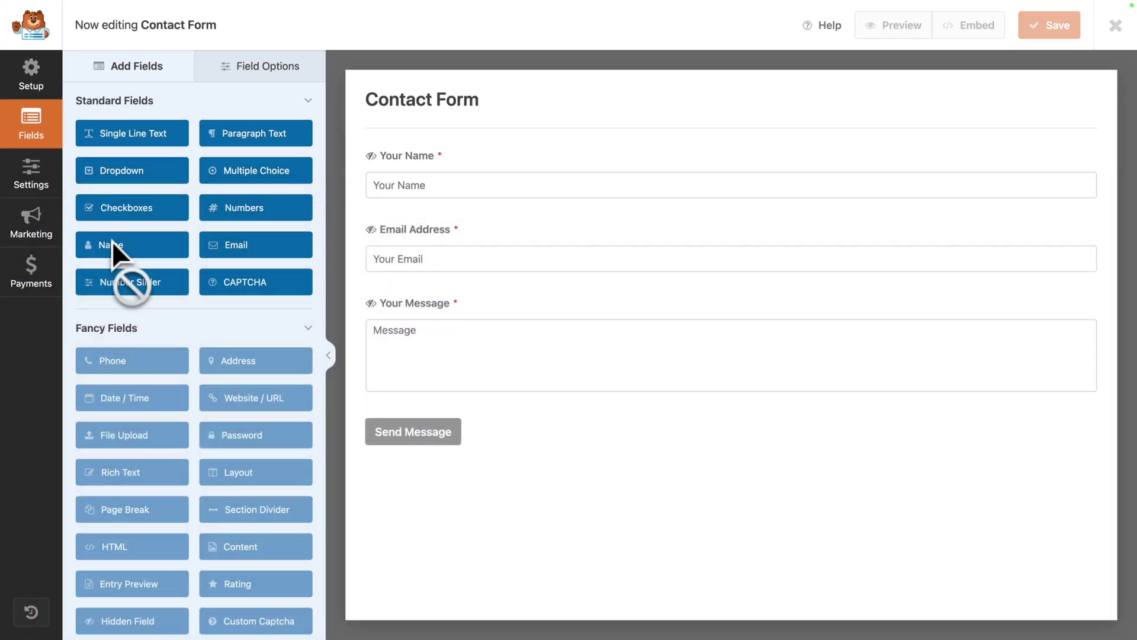
pyautogui.moveTo(373, 439); pyautogui.dragTo(385, 234)
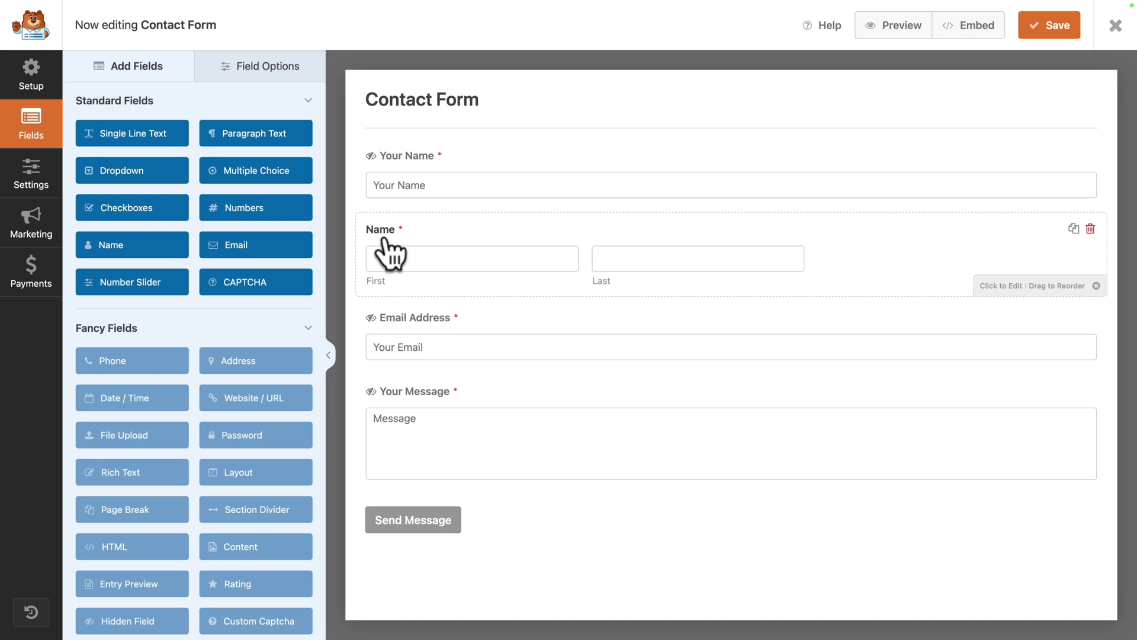
pyautogui.click(1091, 229)
pyautogui.click(546, 351)
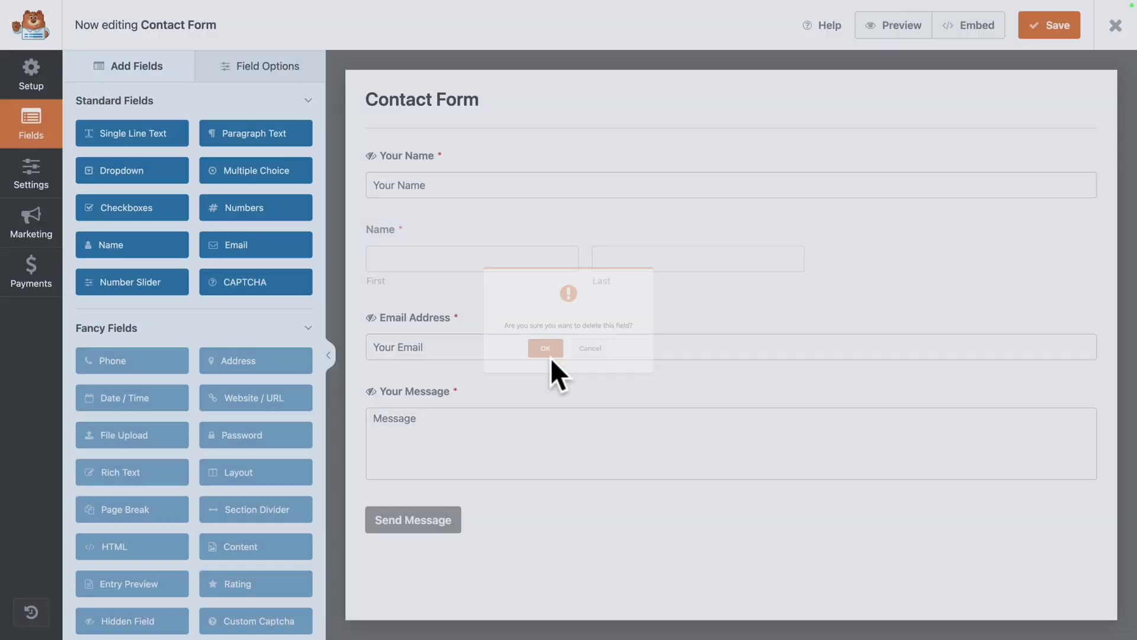
pyautogui.click(34, 179)
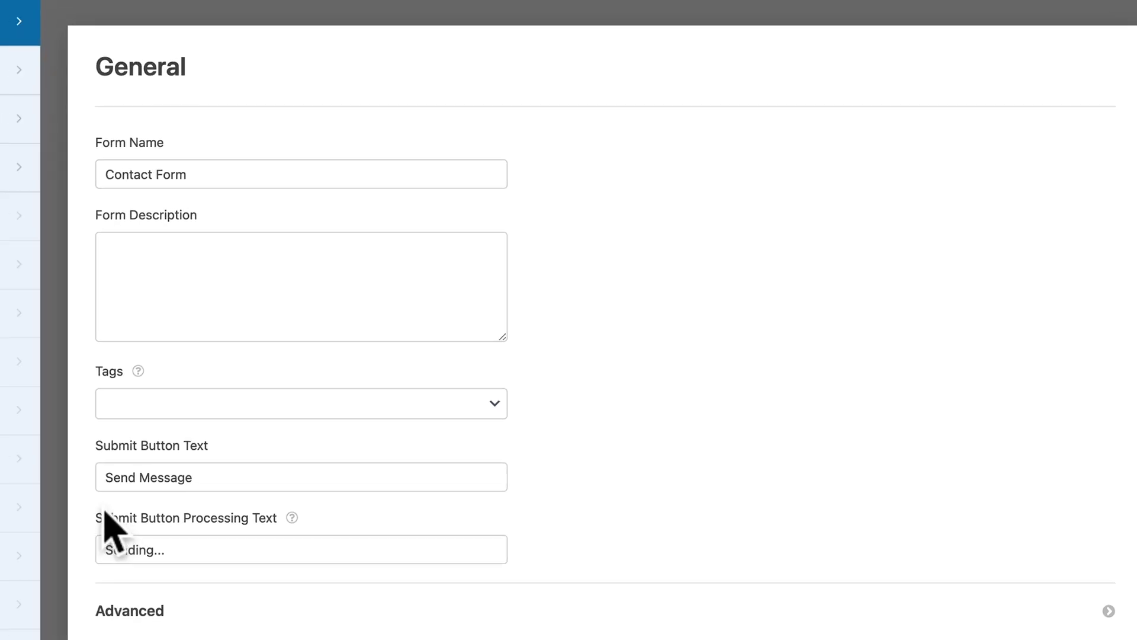
# Step: Delete {admin_email} from the notification's Send To Email Address field and save the form
pyautogui.click(112, 102)
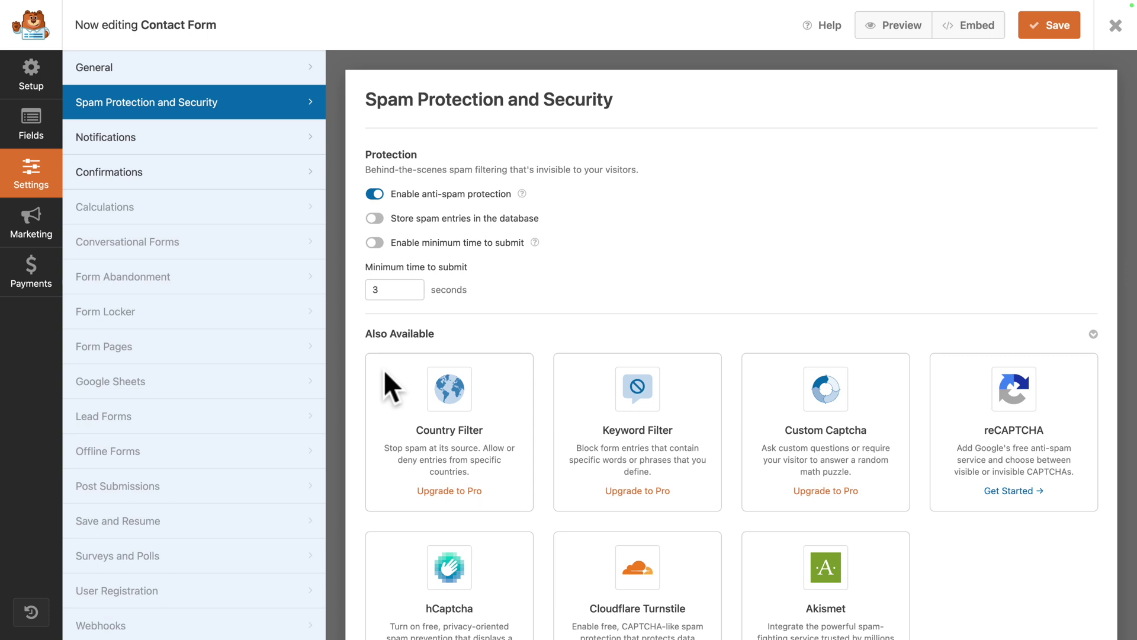
pyautogui.scroll(-1, 568, 492)
pyautogui.scroll(-2, 566, 486)
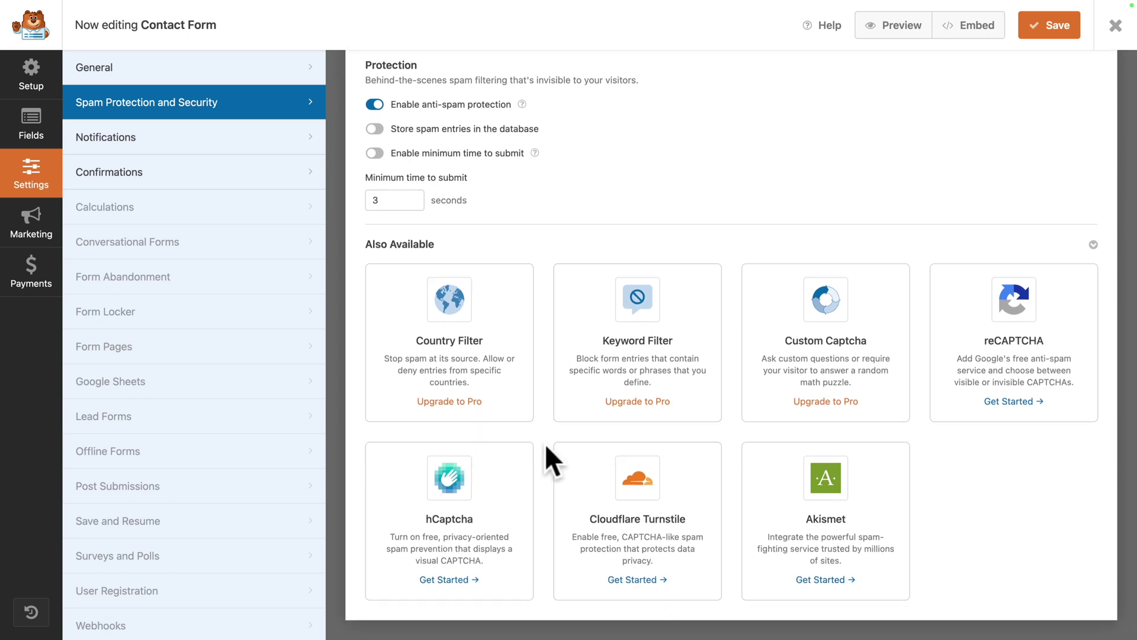
pyautogui.click(181, 137)
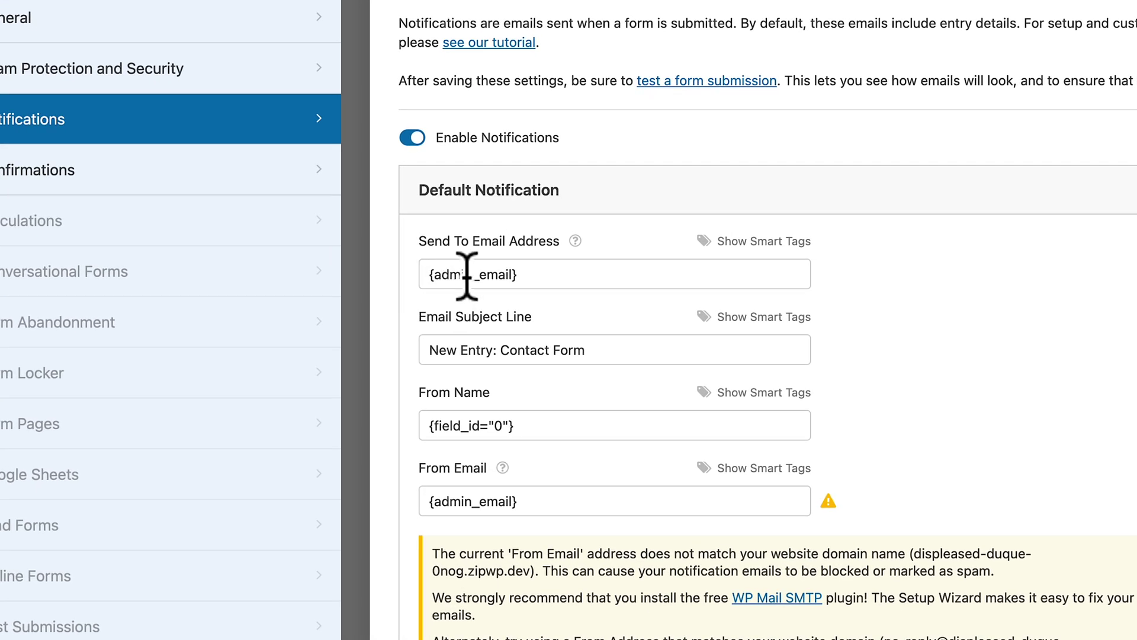
pyautogui.click(540, 274)
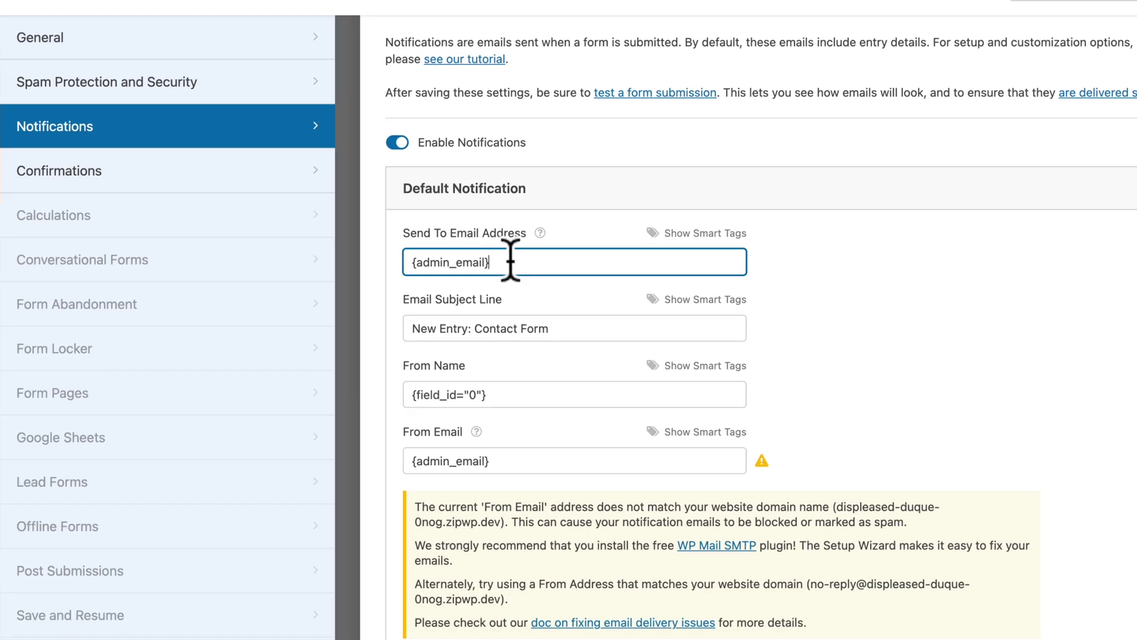
pyautogui.press('BackSpace')
pyautogui.press('BackSpace')
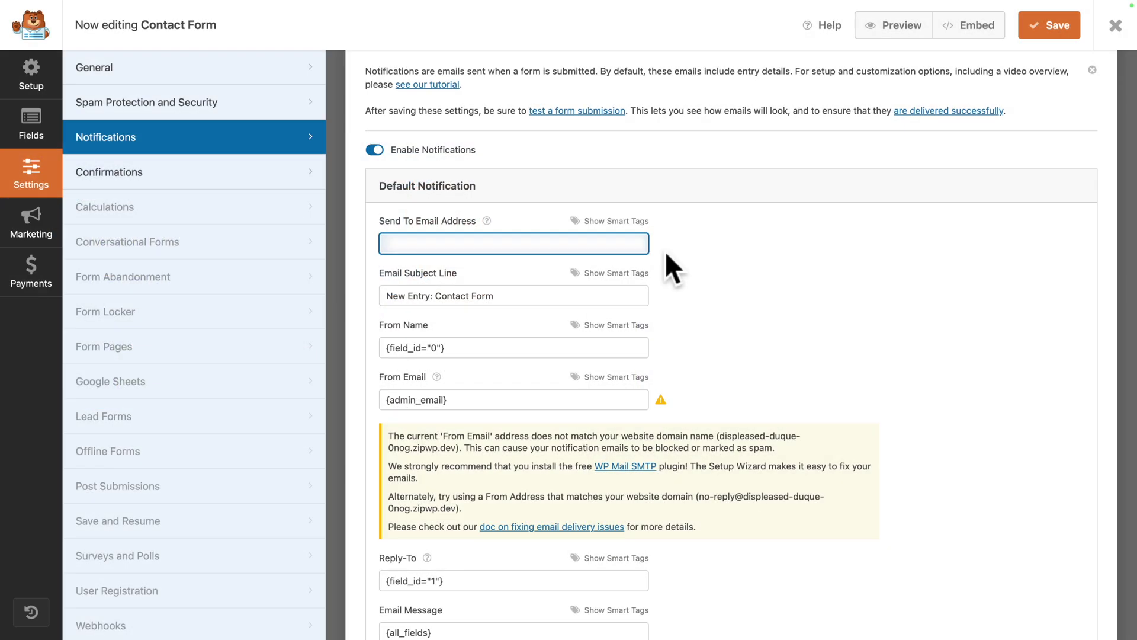
pyautogui.click(1045, 28)
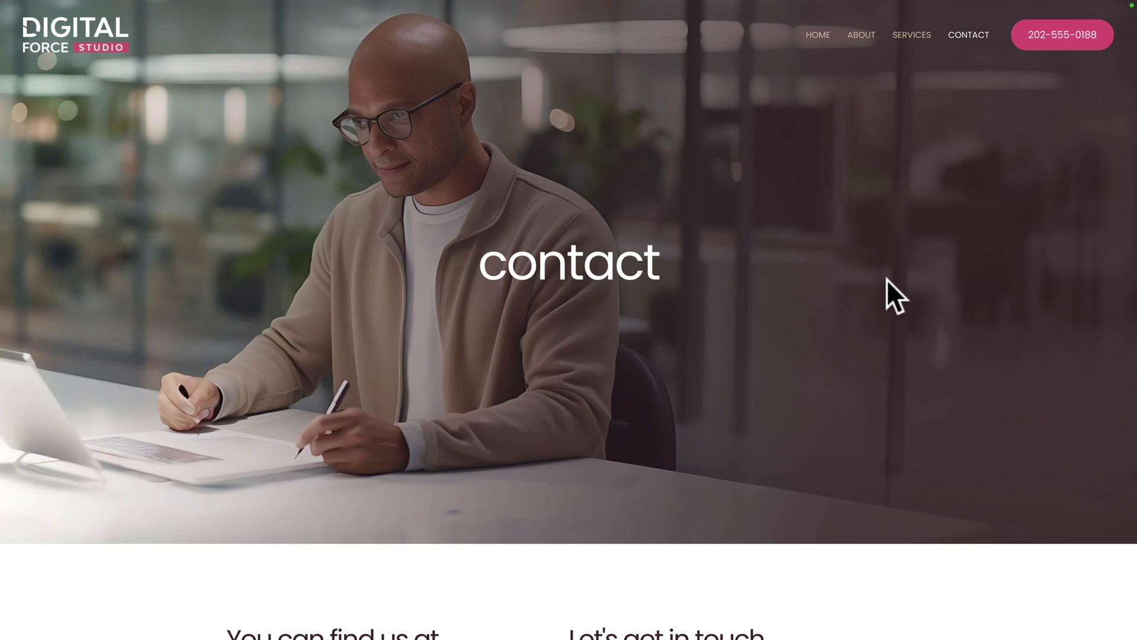
# Step: Fill the Contact page form with the message 'hello this is a test' and send it
pyautogui.scroll(-5, 887, 284)
pyautogui.scroll(-2, 889, 283)
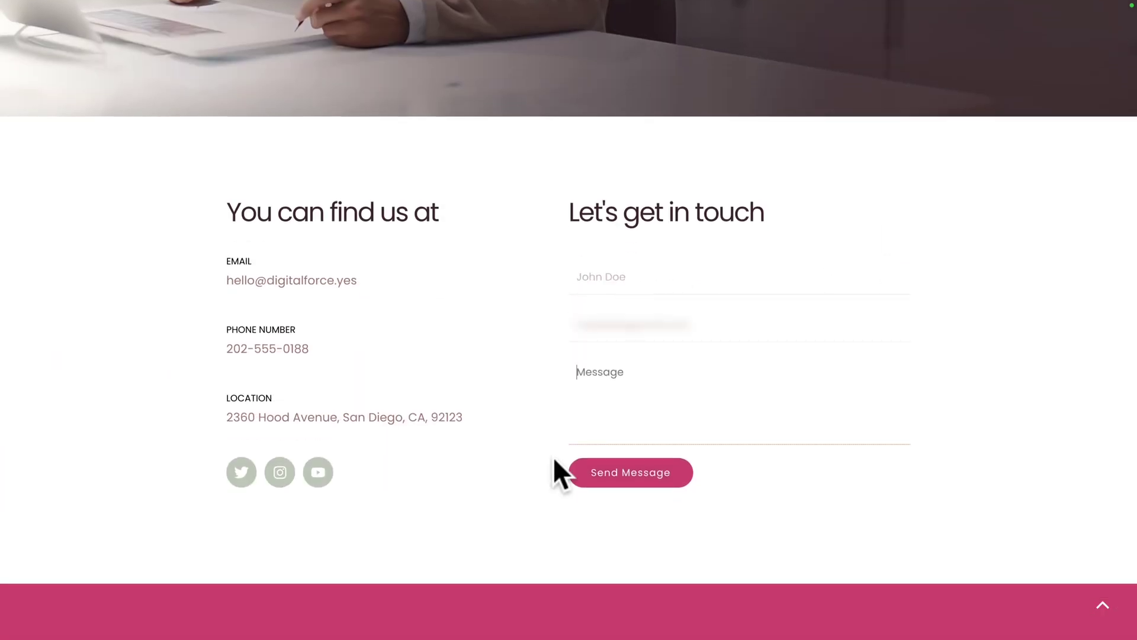
pyautogui.write('hello this is a test')
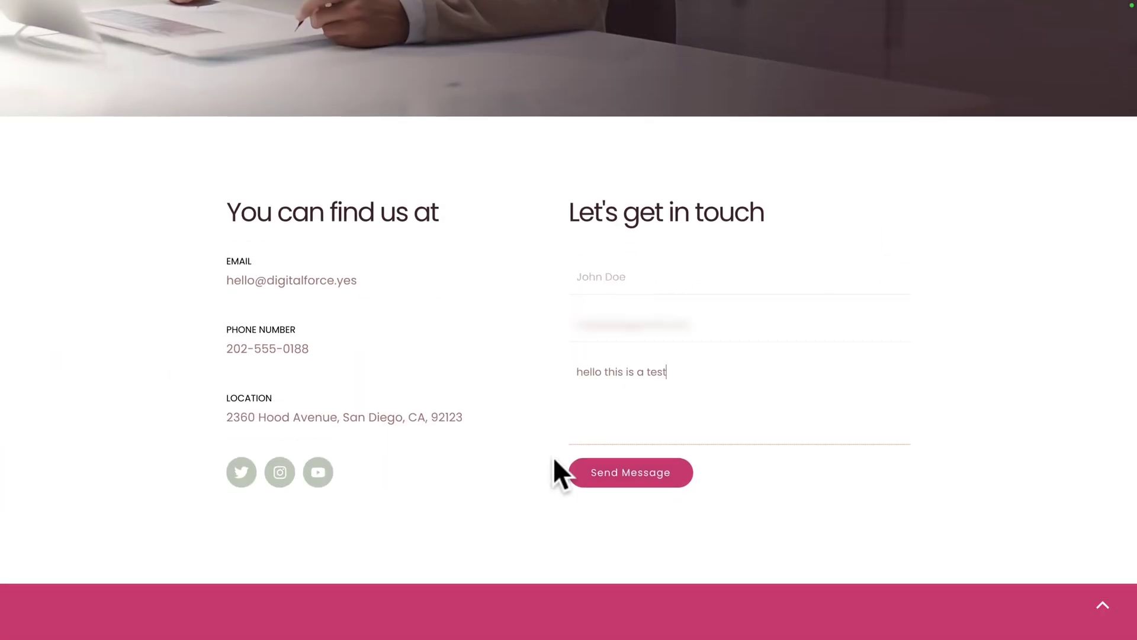
pyautogui.click(617, 472)
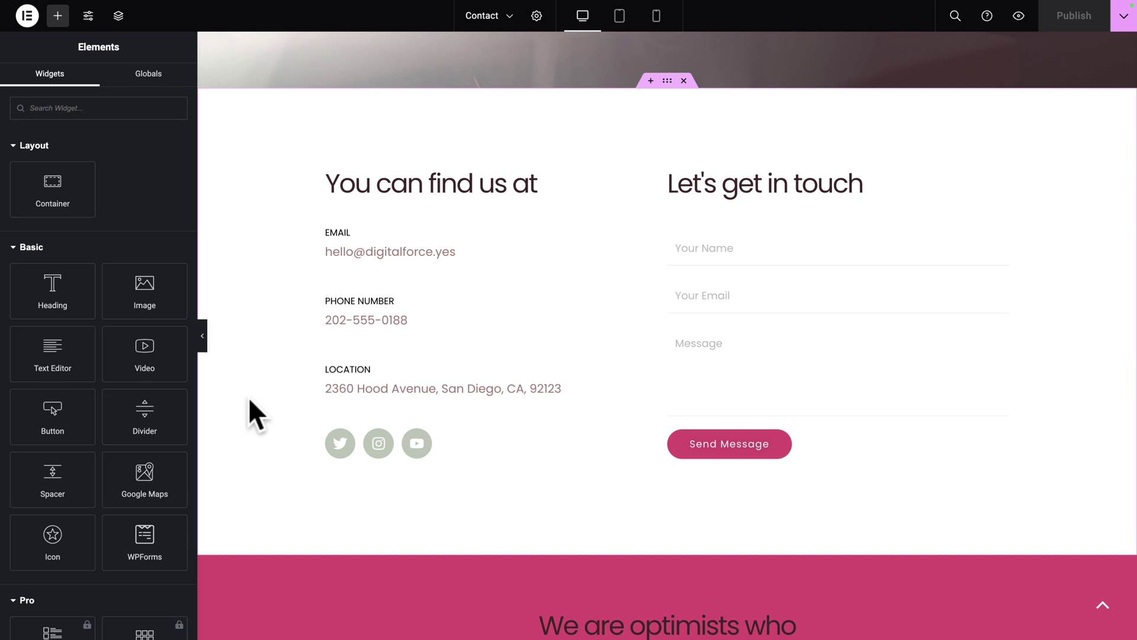
# Step: Give the team section a Theme Color 4 dark background
pyautogui.scroll(-7, 247, 396)
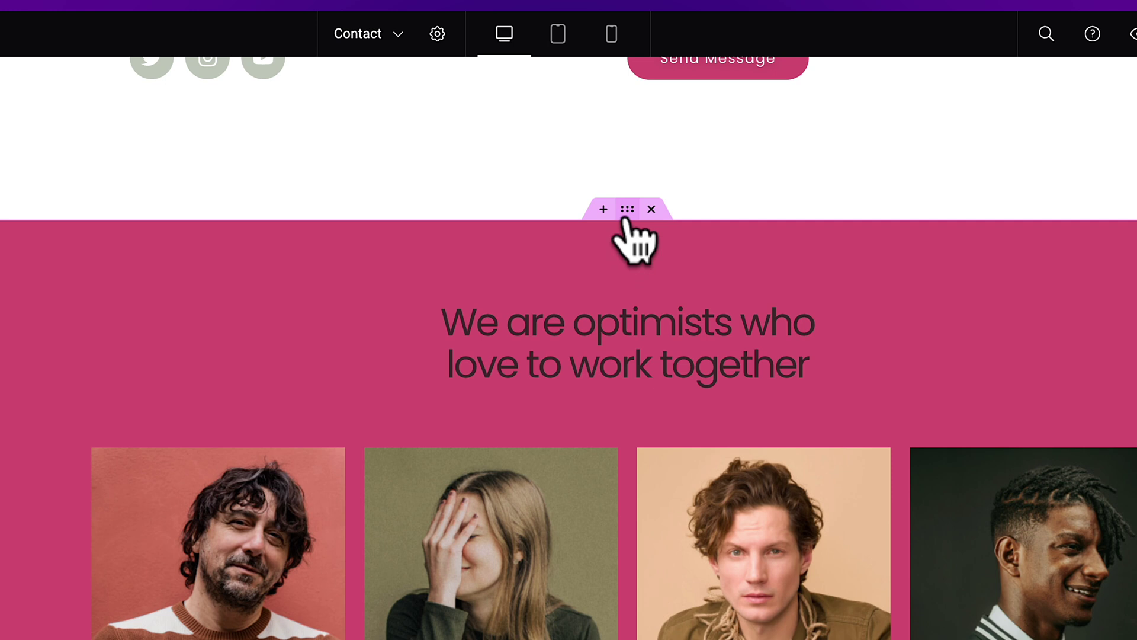
pyautogui.click(626, 212)
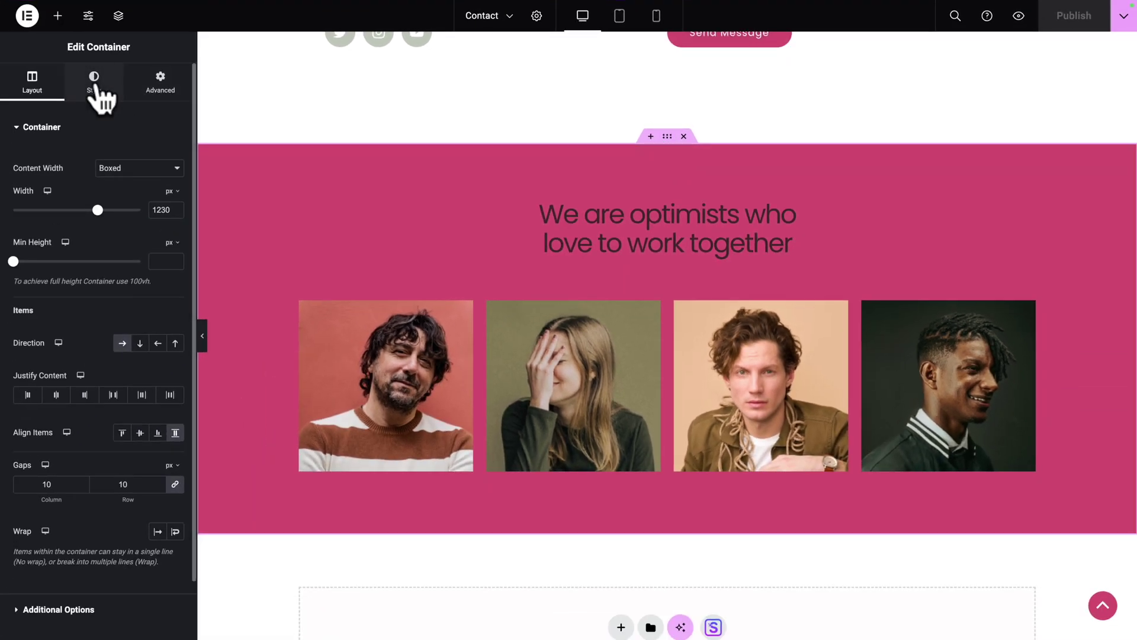
pyautogui.click(95, 86)
pyautogui.click(157, 214)
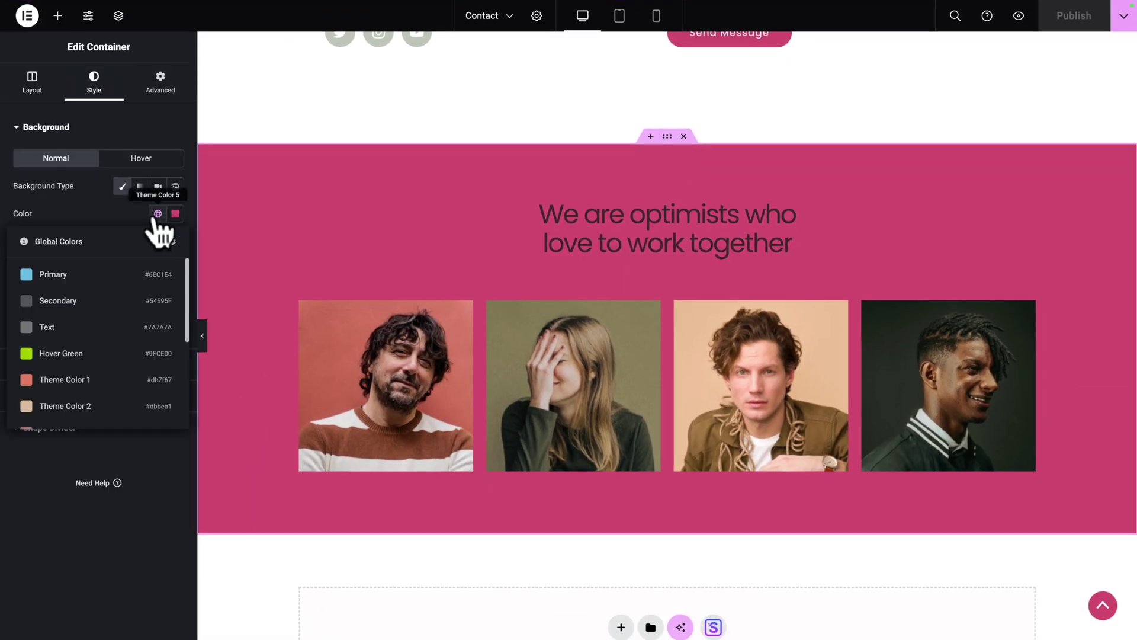
pyautogui.scroll(-3, 108, 339)
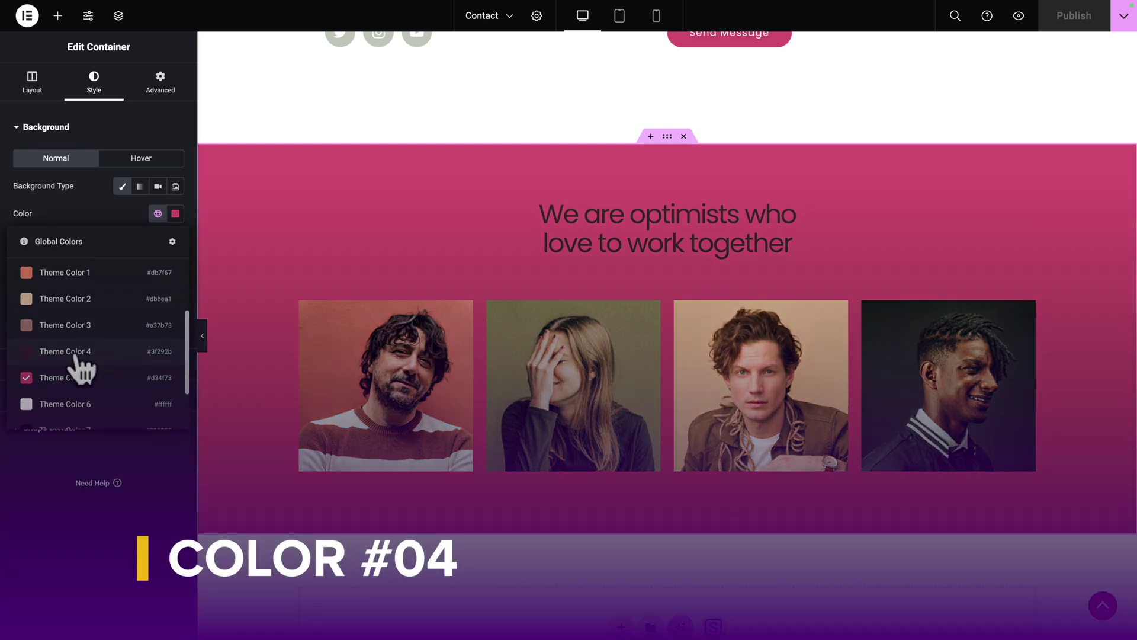
pyautogui.click(75, 354)
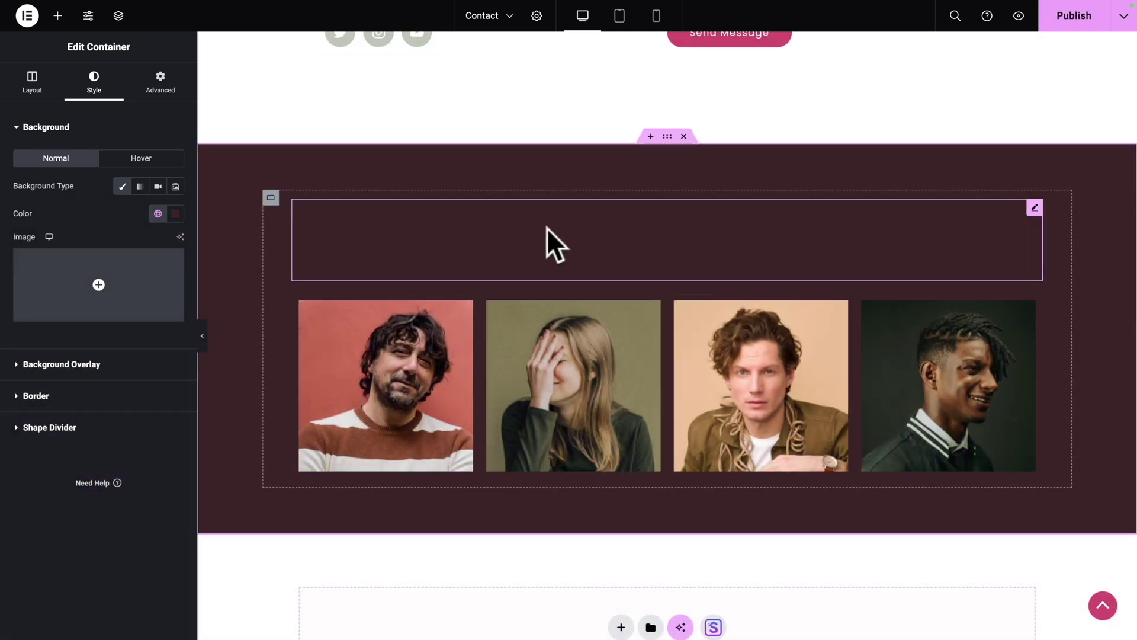
# Step: Set the team heading's text colour to white Theme Color 6
pyautogui.click(1034, 207)
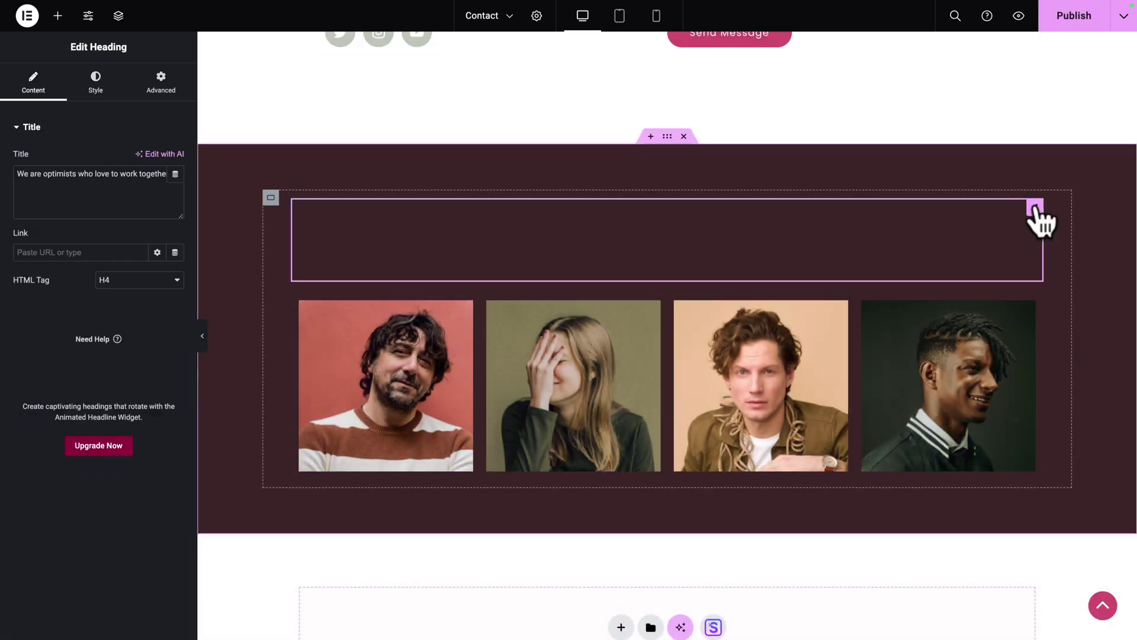
pyautogui.click(104, 92)
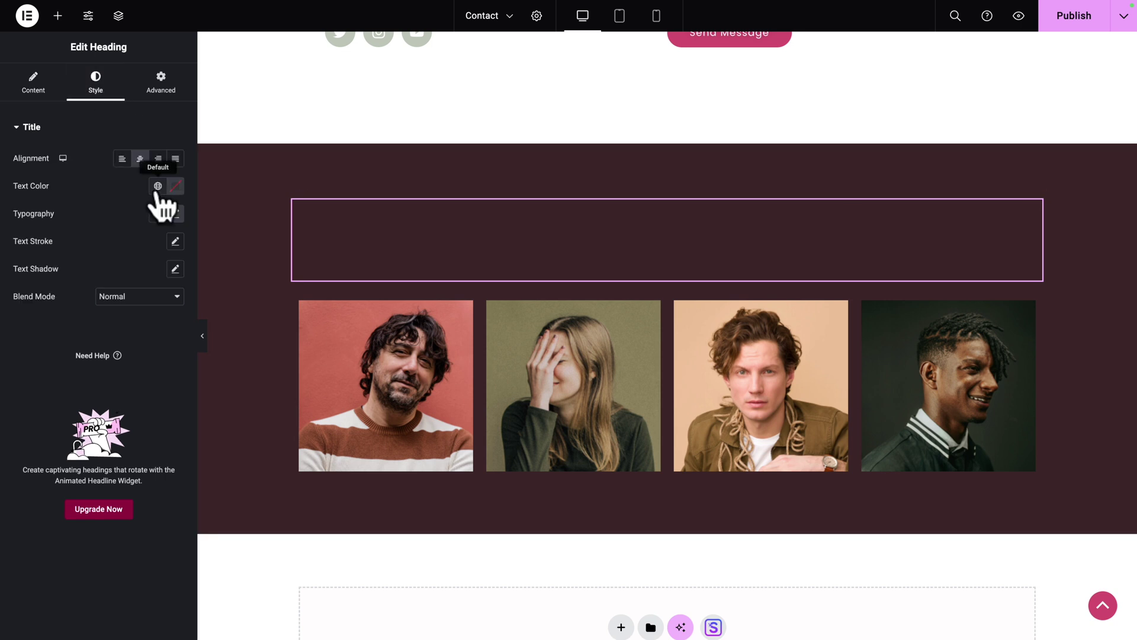
pyautogui.click(157, 185)
pyautogui.scroll(-1, 97, 333)
pyautogui.scroll(-2, 101, 344)
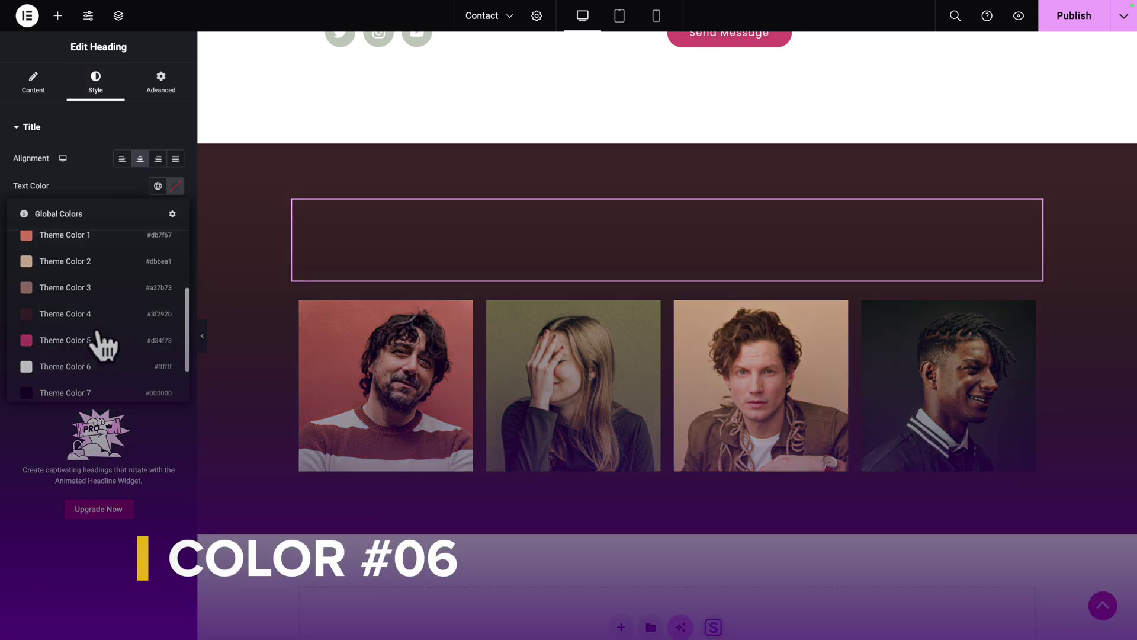
pyautogui.click(83, 366)
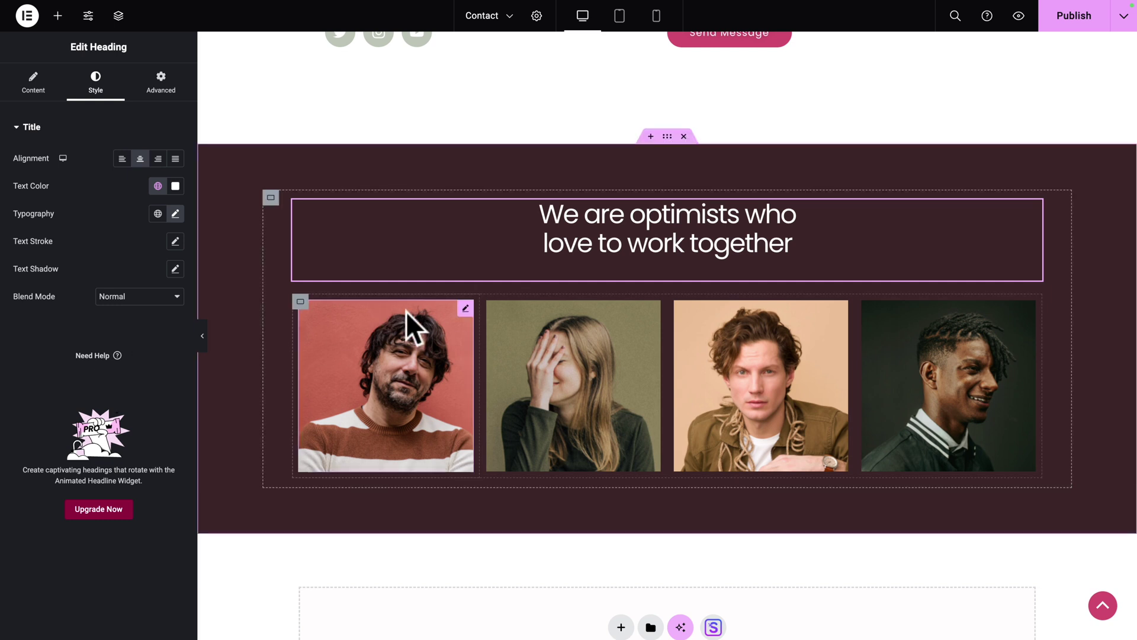
# Step: Replace the first team photo with team-01.webp and give it a 5 px border radius
pyautogui.click(466, 310)
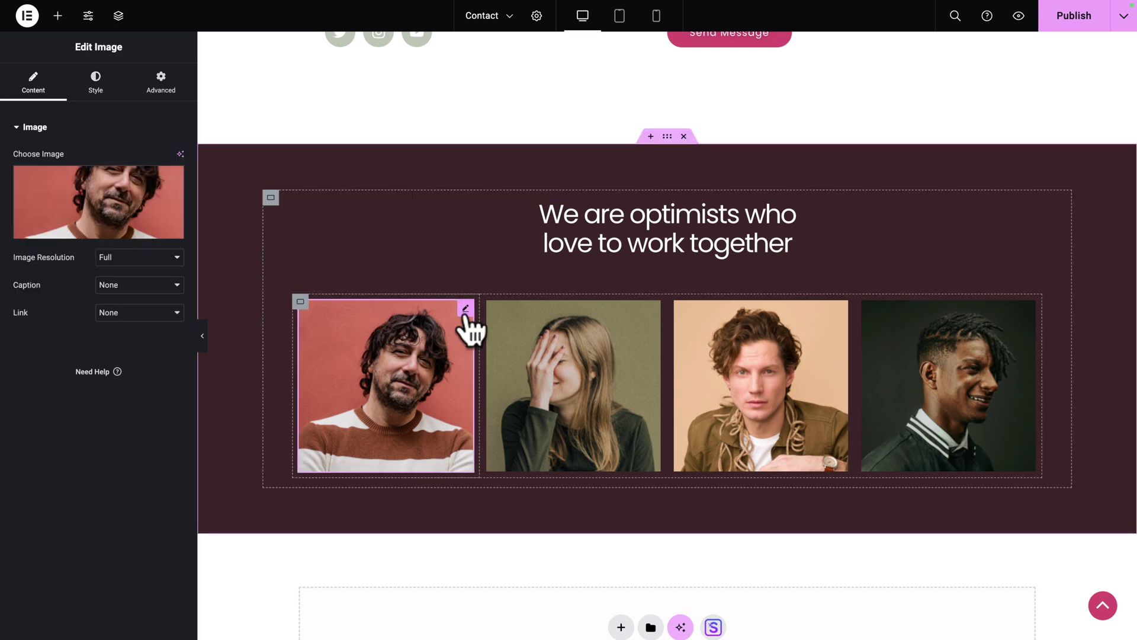
pyautogui.click(90, 222)
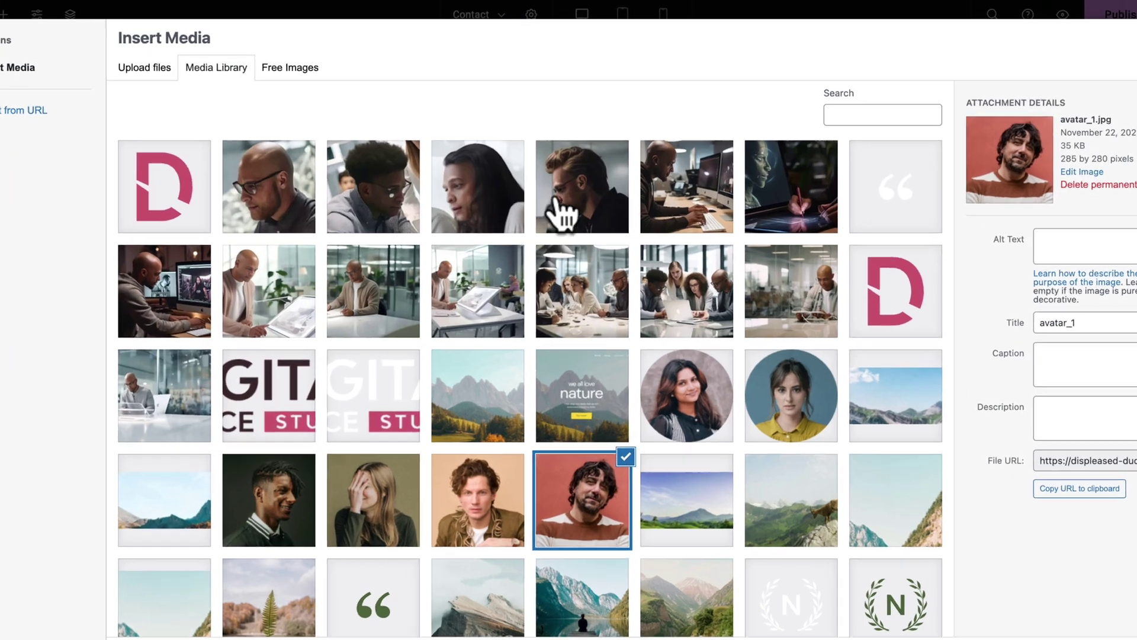
pyautogui.click(560, 196)
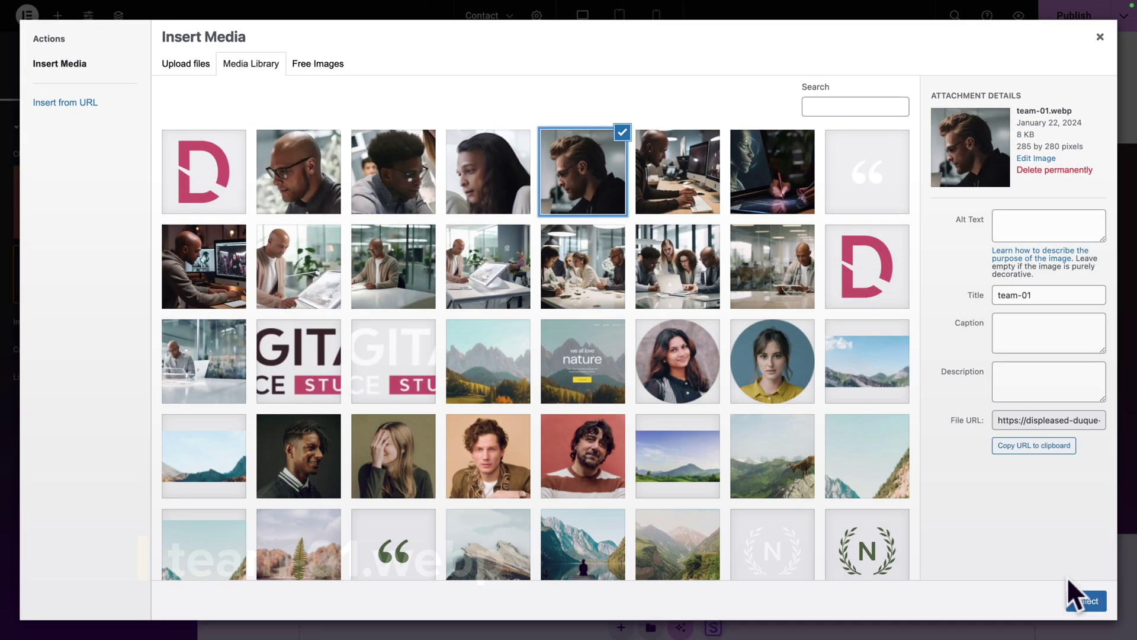
pyautogui.click(1091, 601)
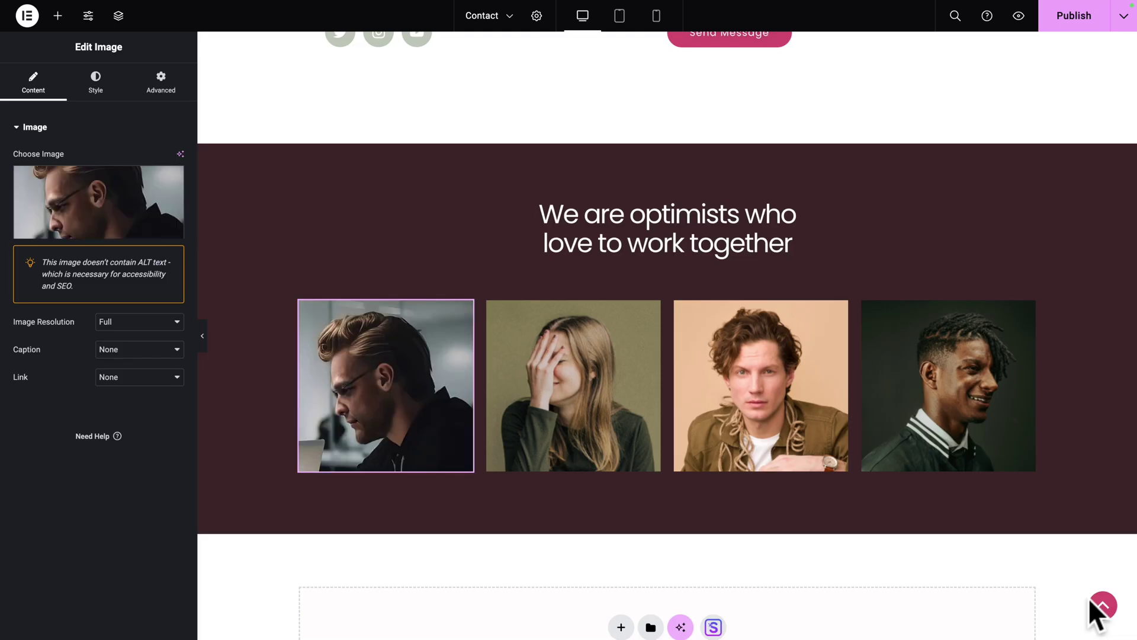
pyautogui.click(96, 83)
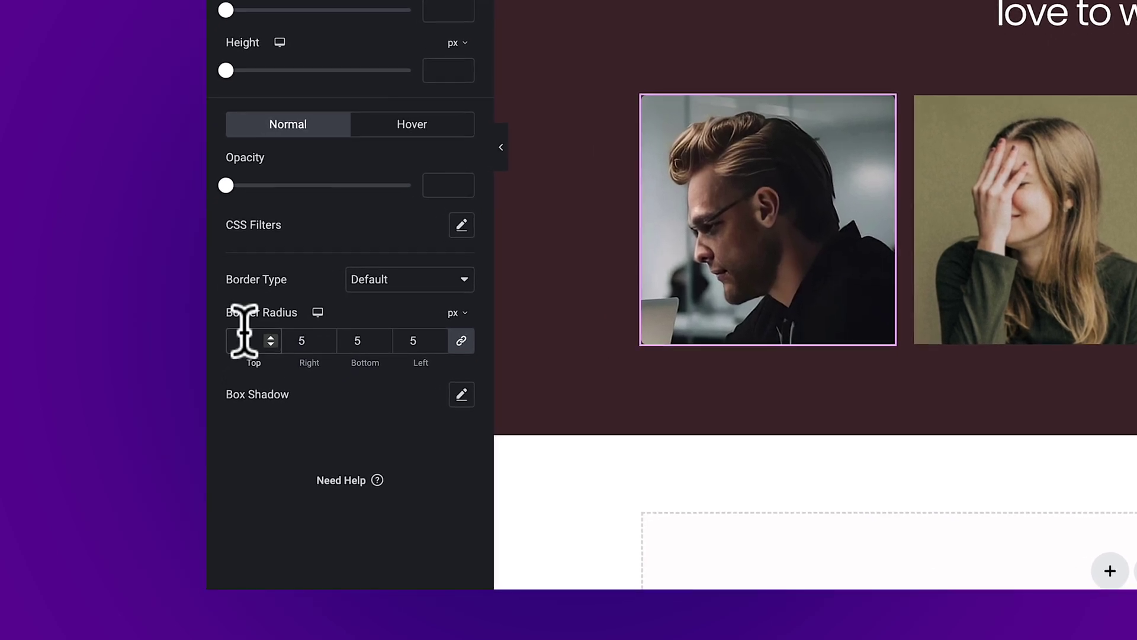
pyautogui.click(247, 330)
# Step: Copy the first photo's style and paste it onto the other three team photos
pyautogui.rightClick(769, 198)
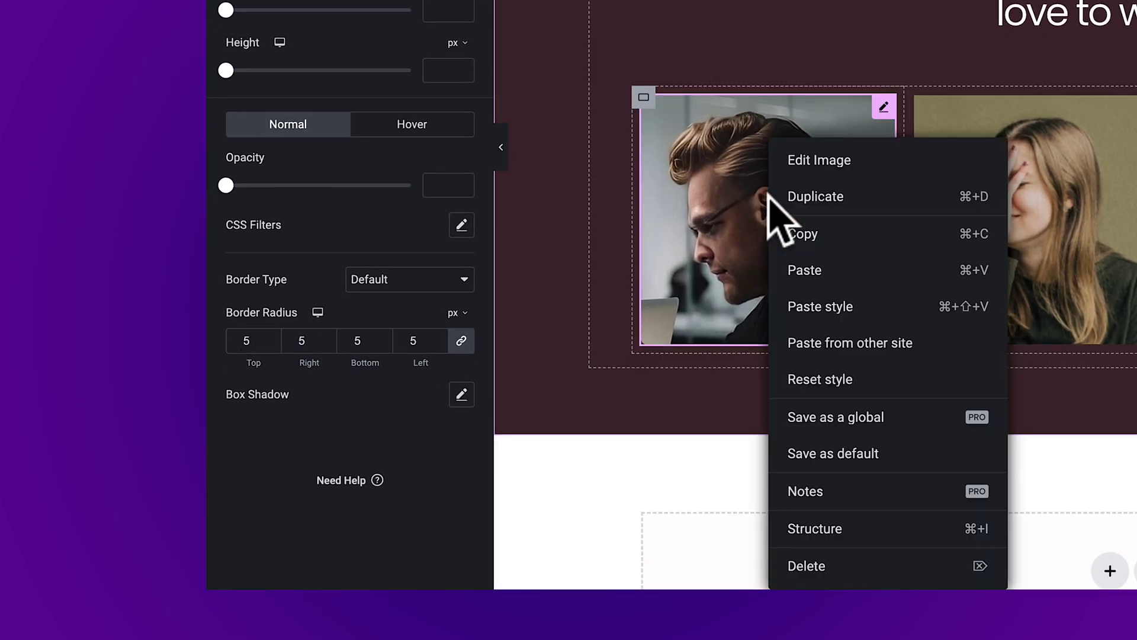
pyautogui.click(806, 235)
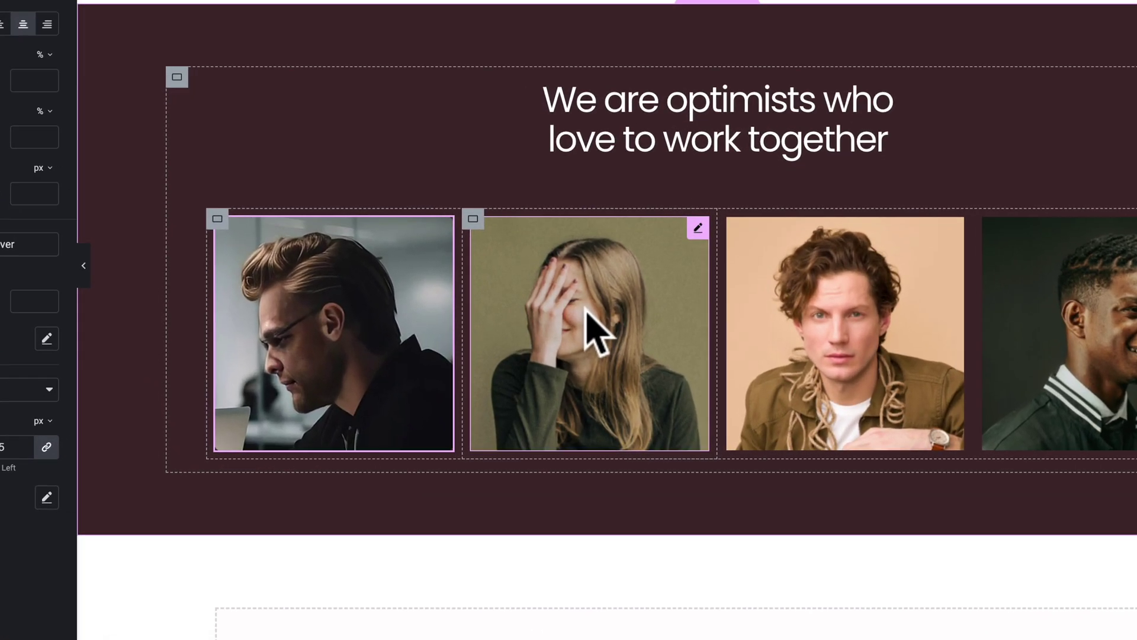
pyautogui.rightClick(583, 284)
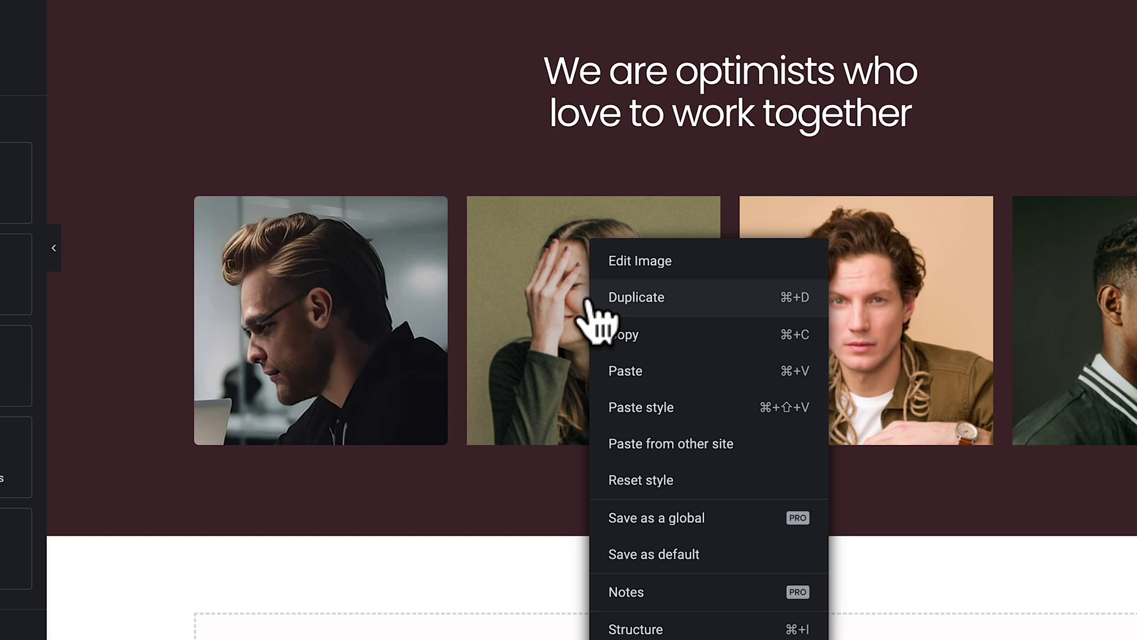
pyautogui.click(627, 410)
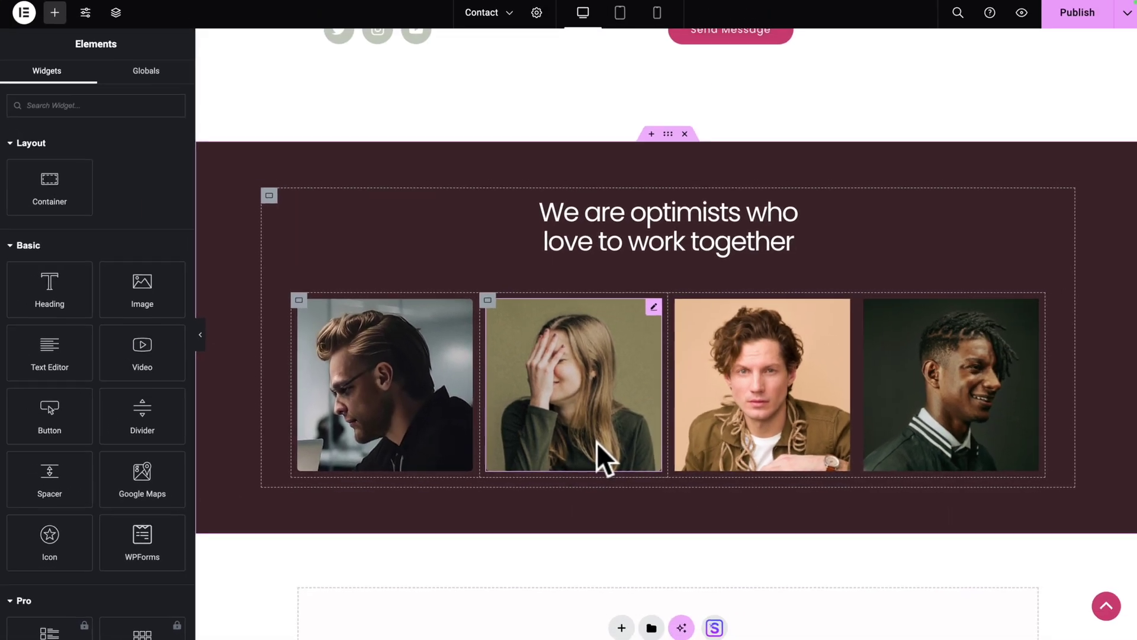
pyautogui.rightClick(734, 410)
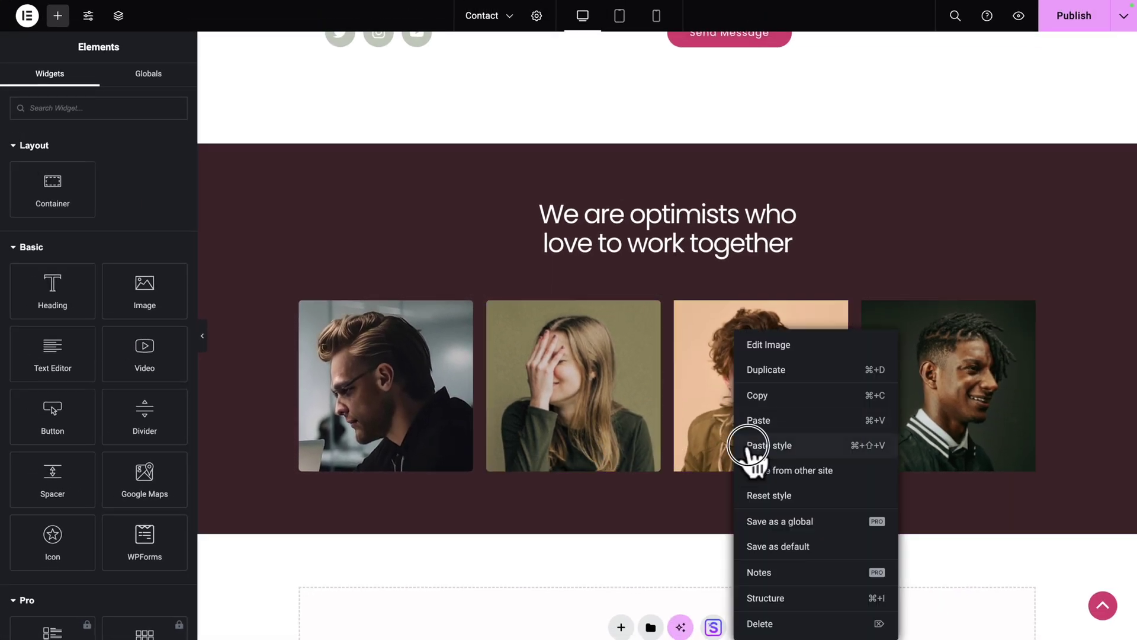
pyautogui.click(751, 447)
pyautogui.rightClick(929, 367)
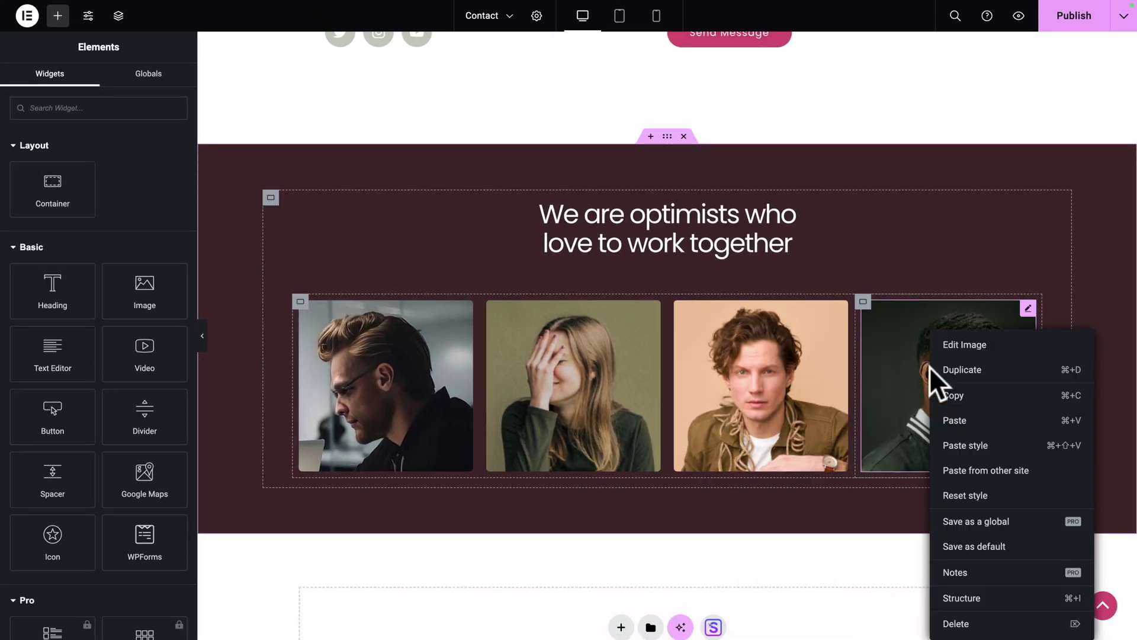
pyautogui.click(951, 438)
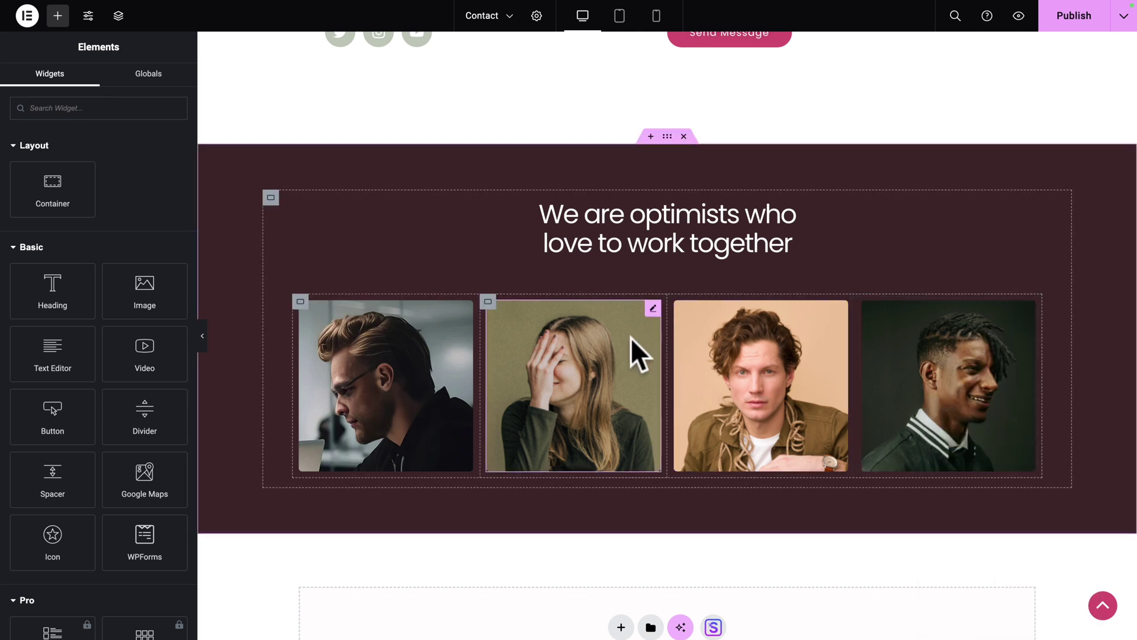
# Step: Swap the second and third team photos for team-02.webp and team-03.webp
pyautogui.click(653, 308)
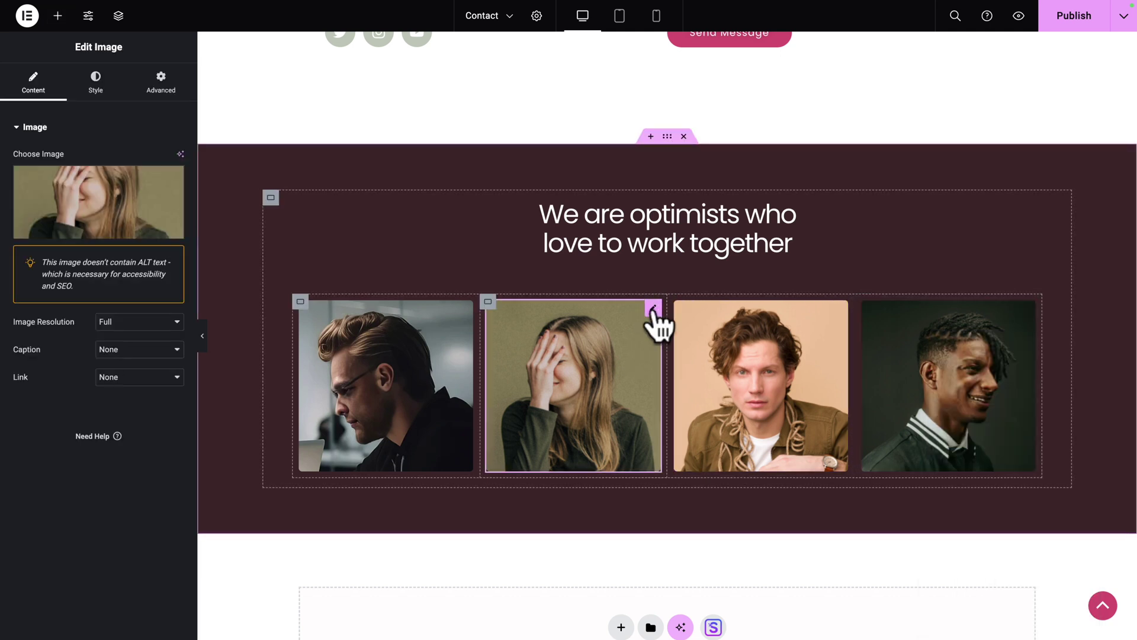
pyautogui.click(124, 198)
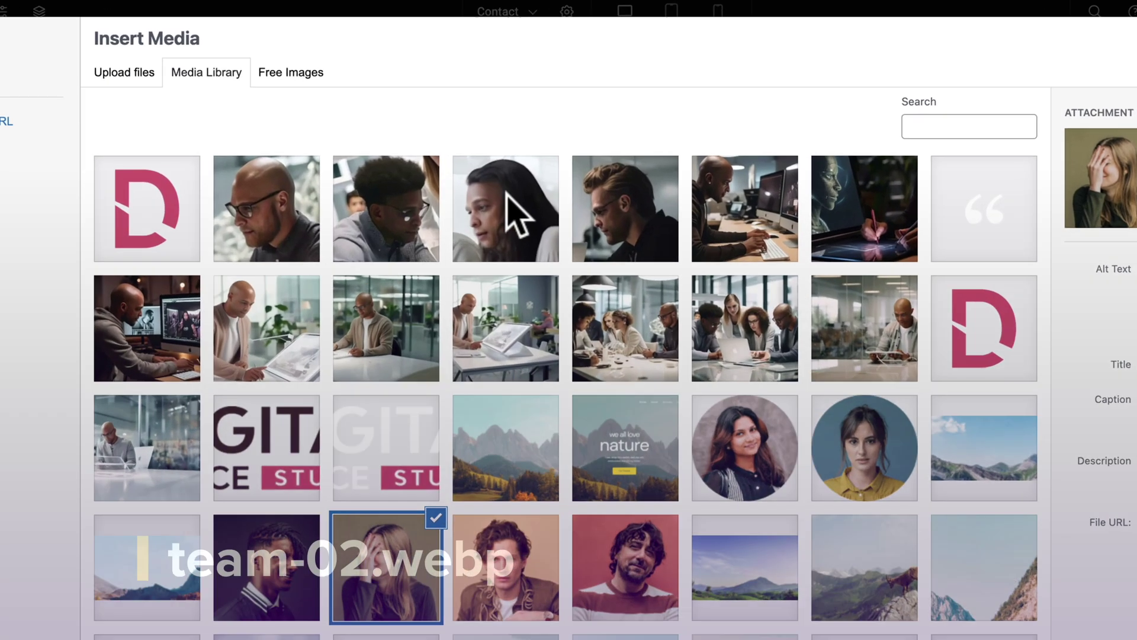
pyautogui.click(492, 181)
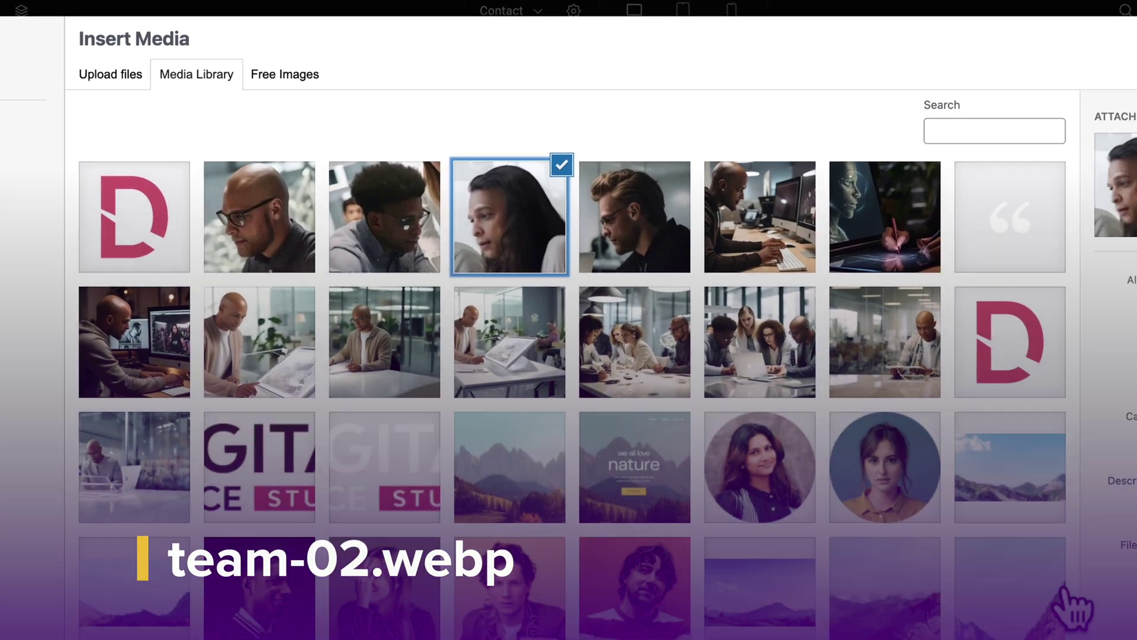
pyautogui.click(1051, 597)
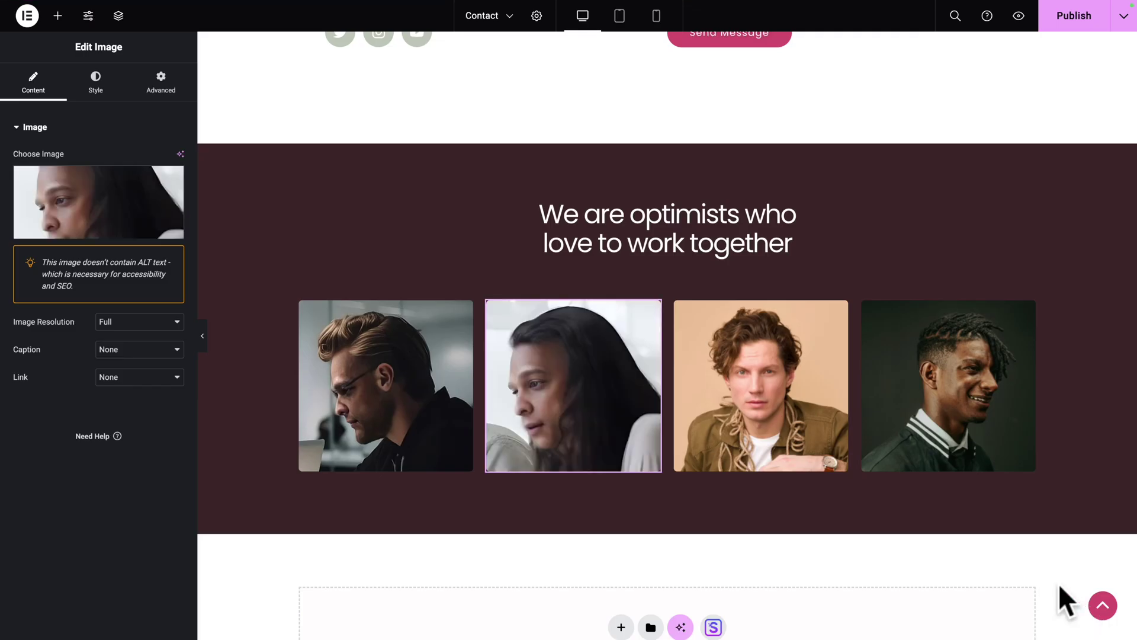
pyautogui.click(762, 381)
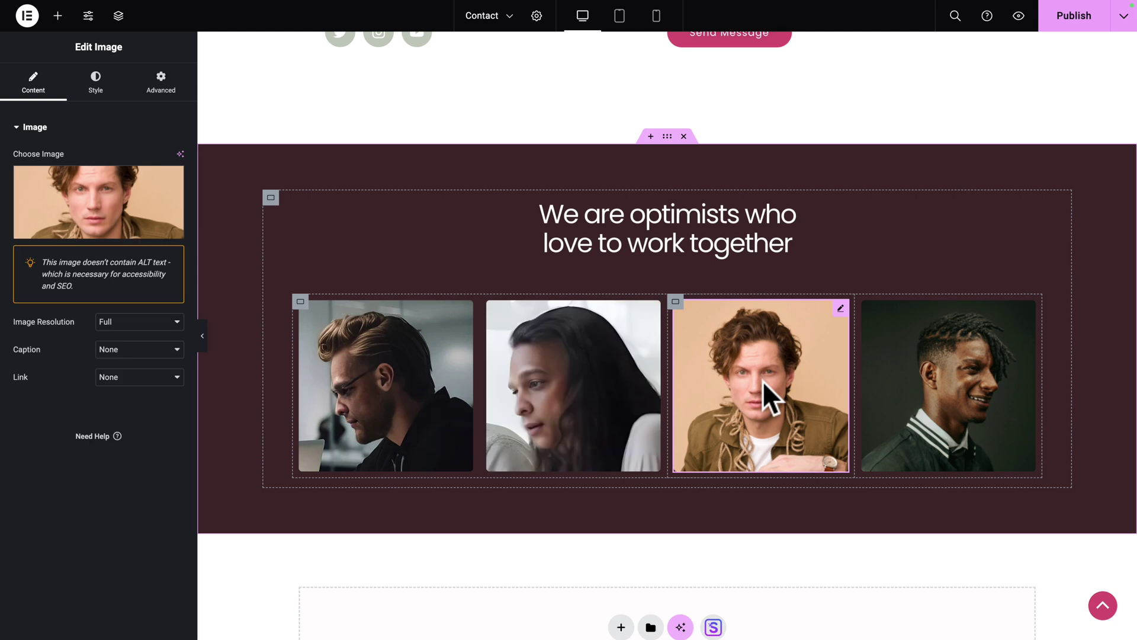
pyautogui.click(140, 204)
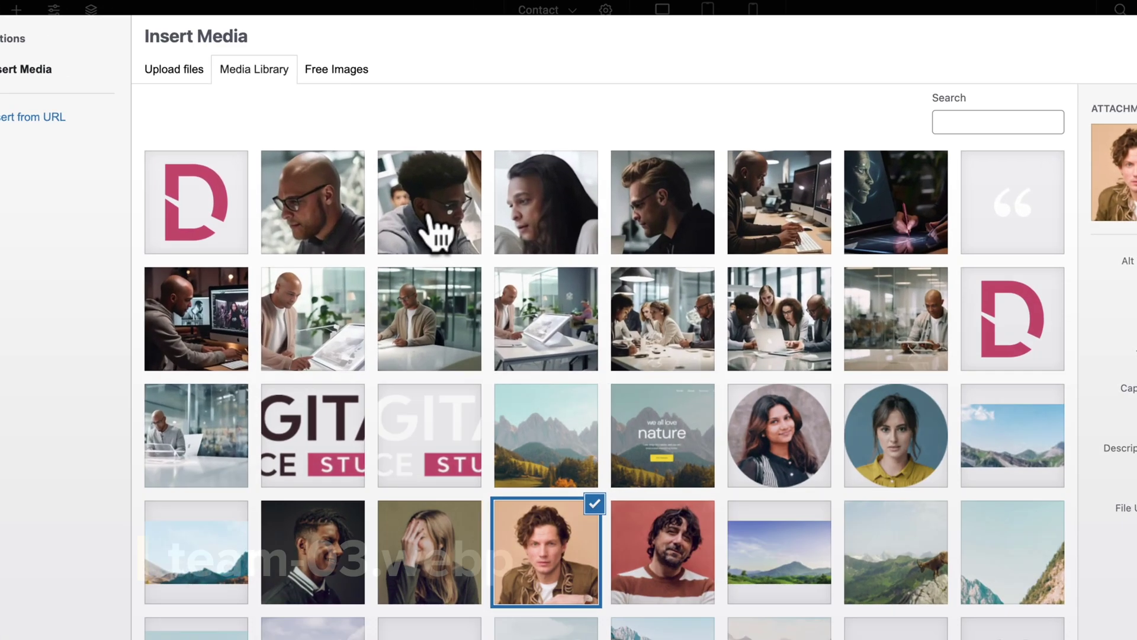
pyautogui.click(398, 197)
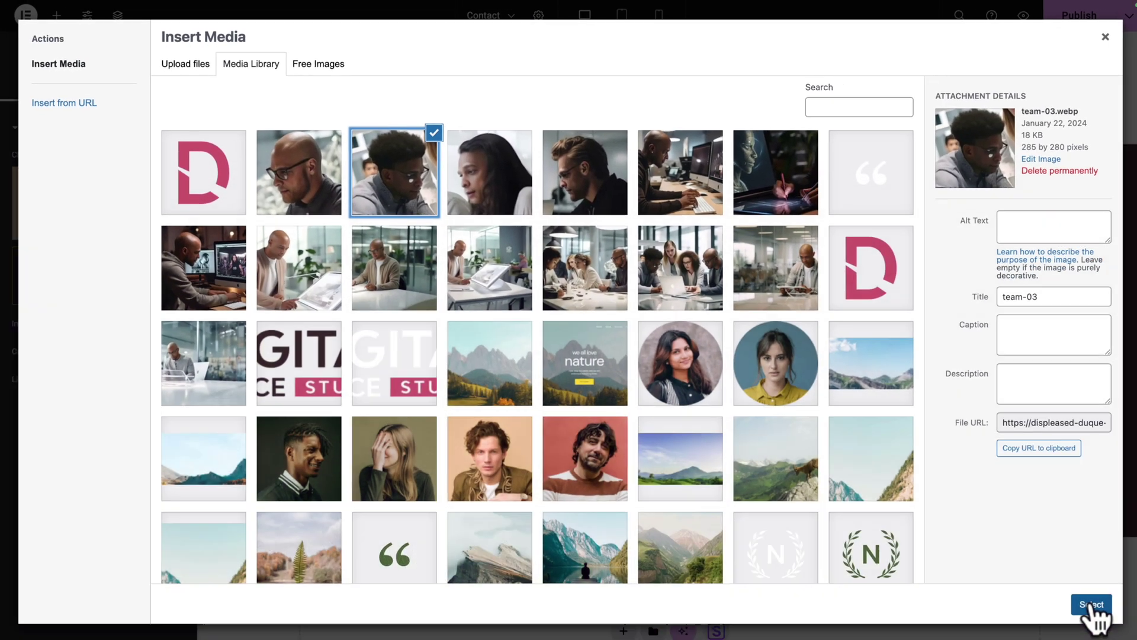
pyautogui.click(1087, 603)
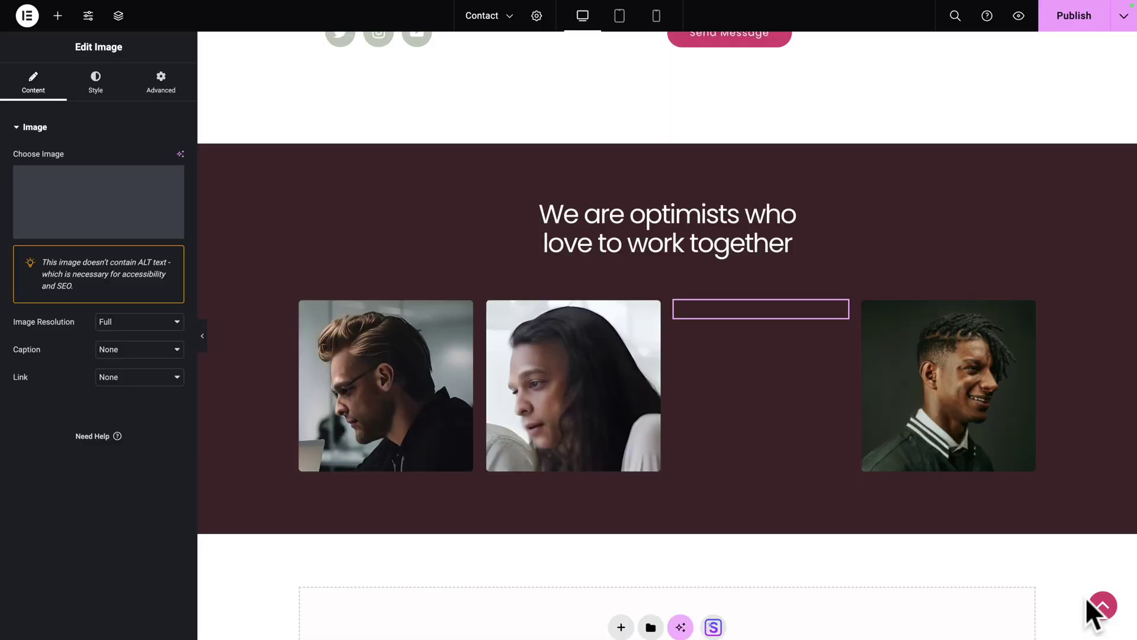
# Step: Put team-04.webp in the fourth team slot and publish the Contact page
pyautogui.click(957, 389)
pyautogui.click(139, 185)
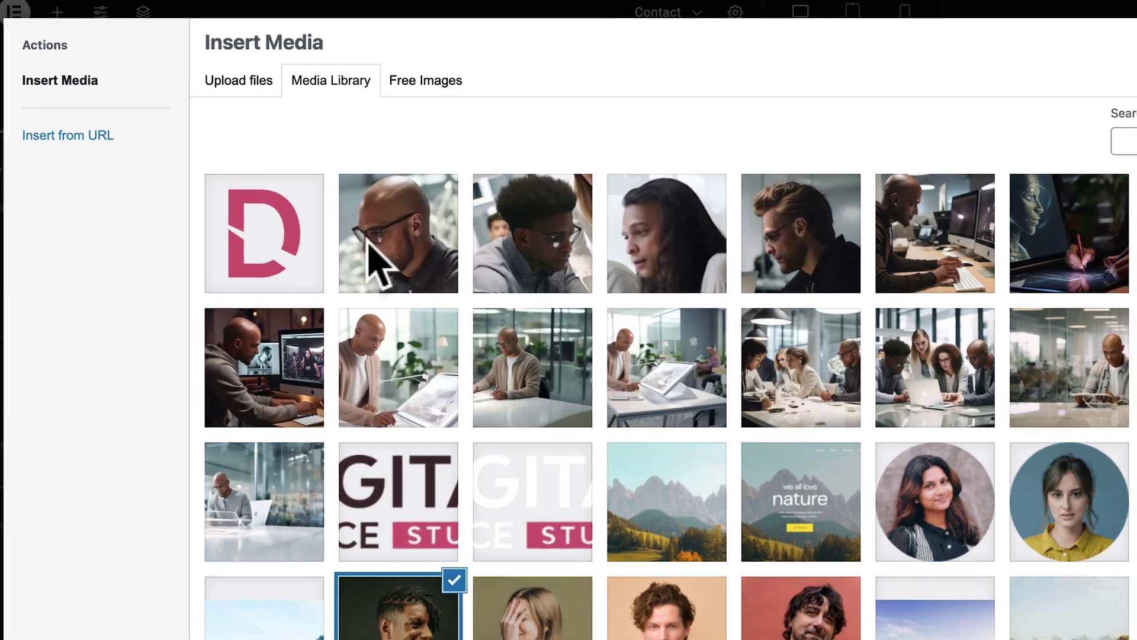
pyautogui.click(296, 183)
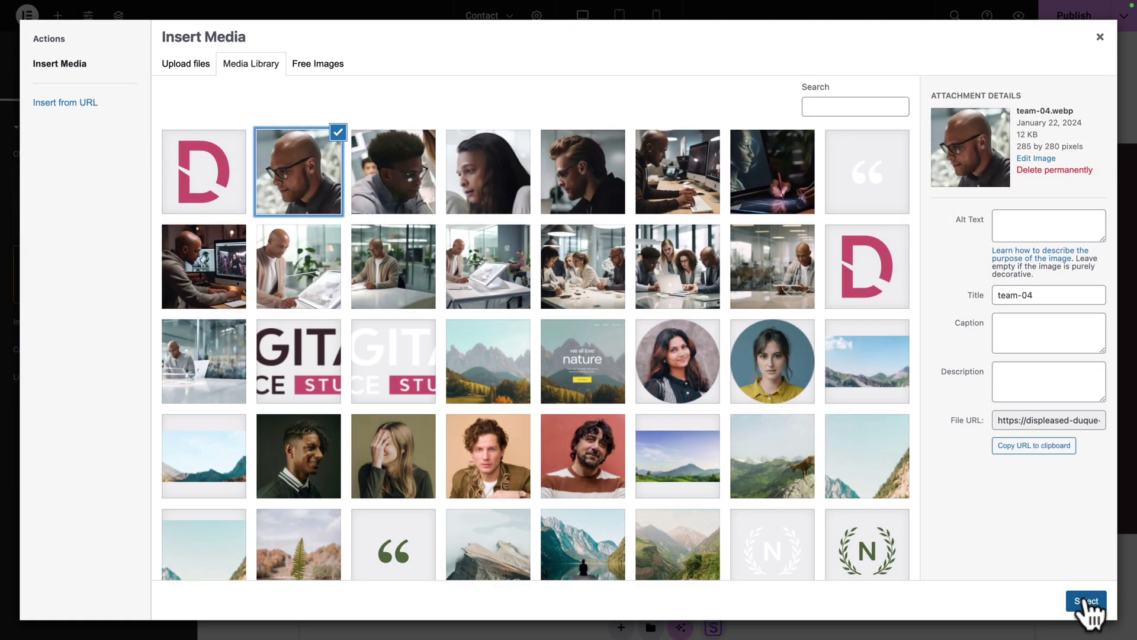
pyautogui.click(1084, 601)
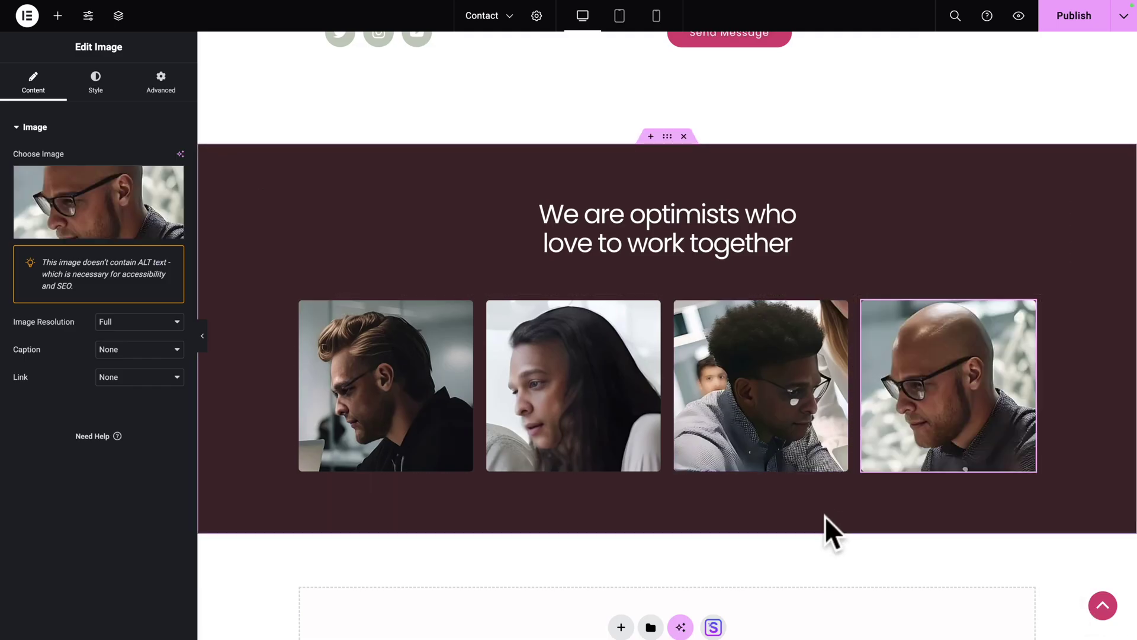
pyautogui.click(1069, 22)
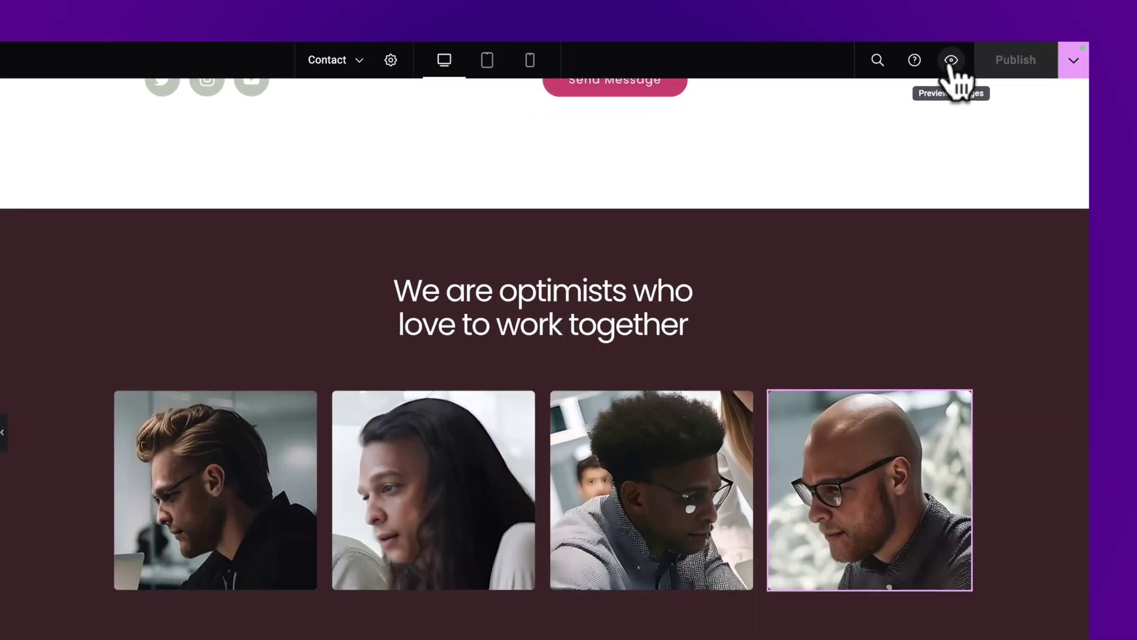
# Step: Preview the live Contact page and scroll down to the dark team section
pyautogui.click(836, 135)
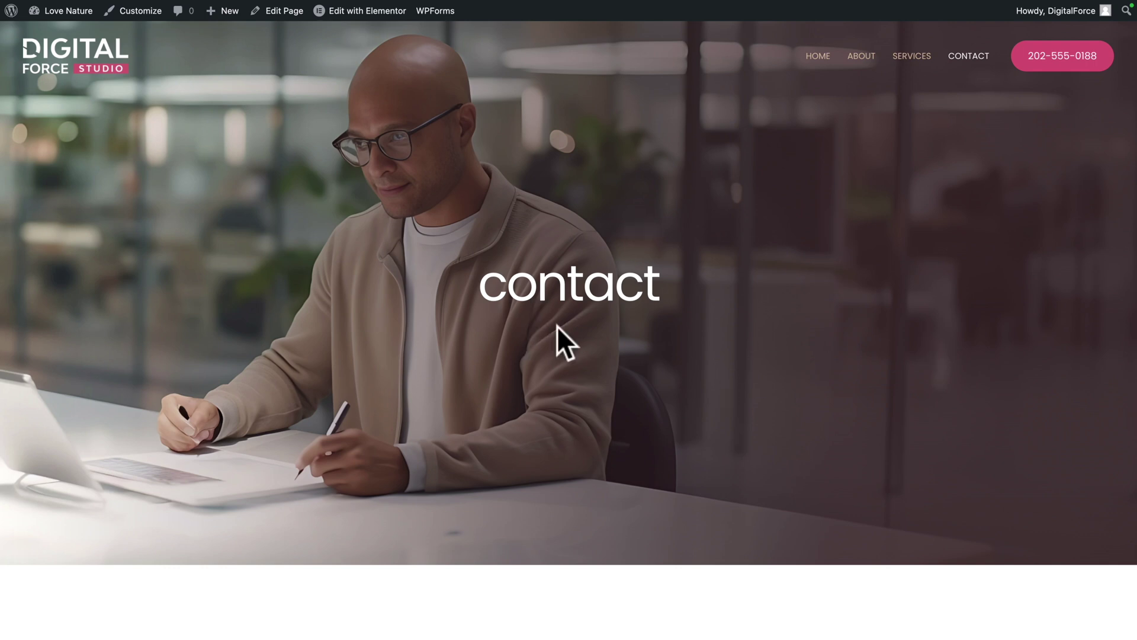
pyautogui.scroll(-8, 691, 380)
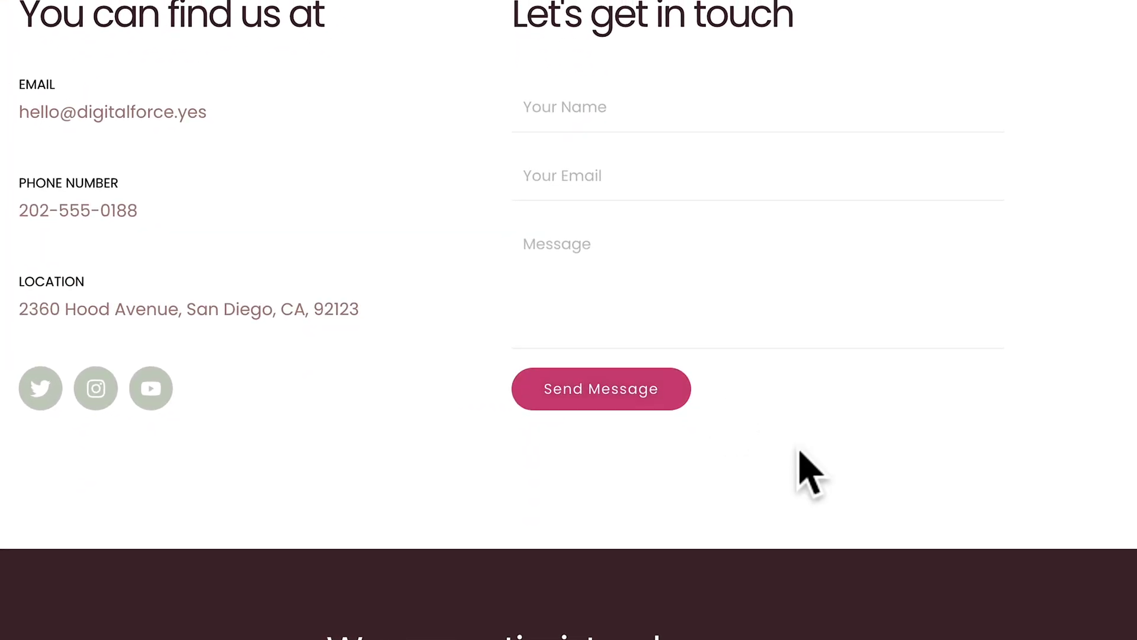
pyautogui.scroll(-4, 709, 473)
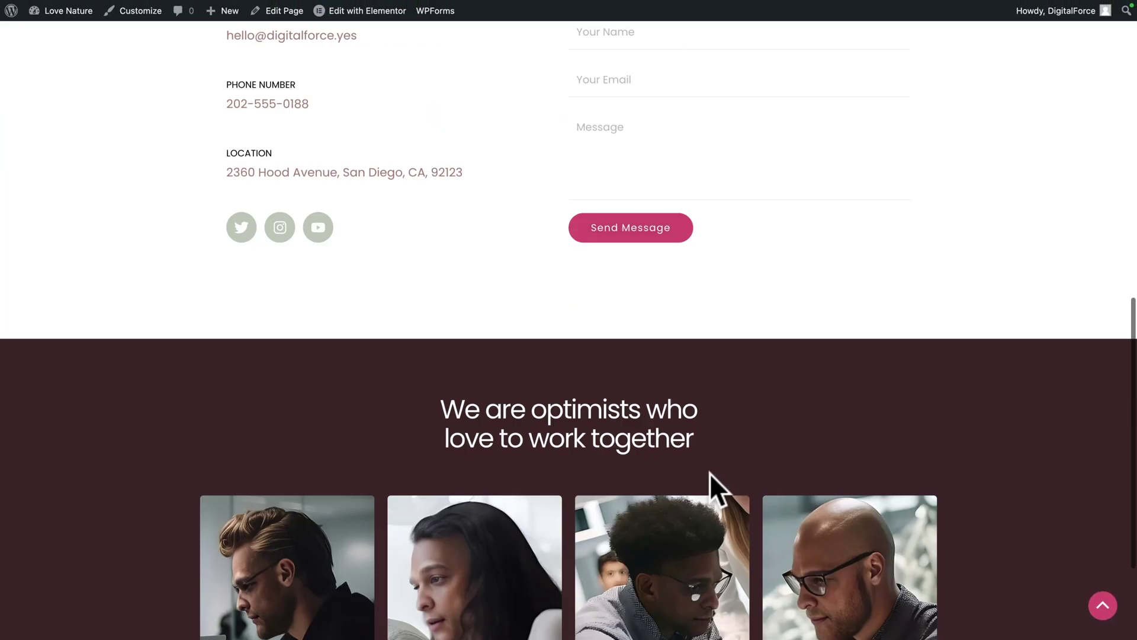
pyautogui.scroll(-3, 710, 473)
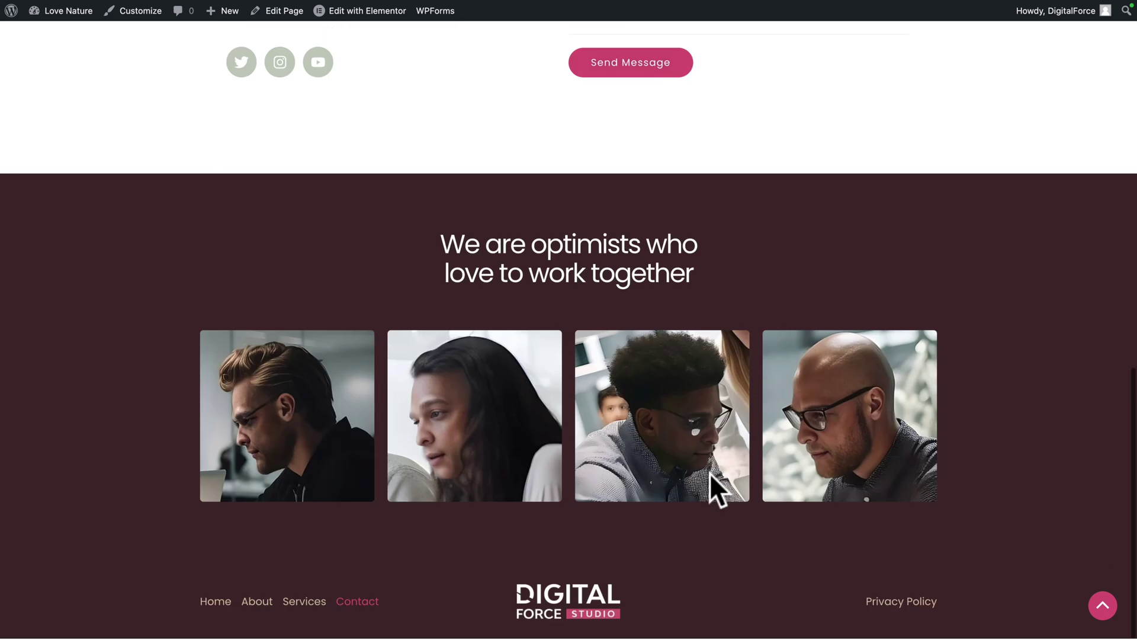